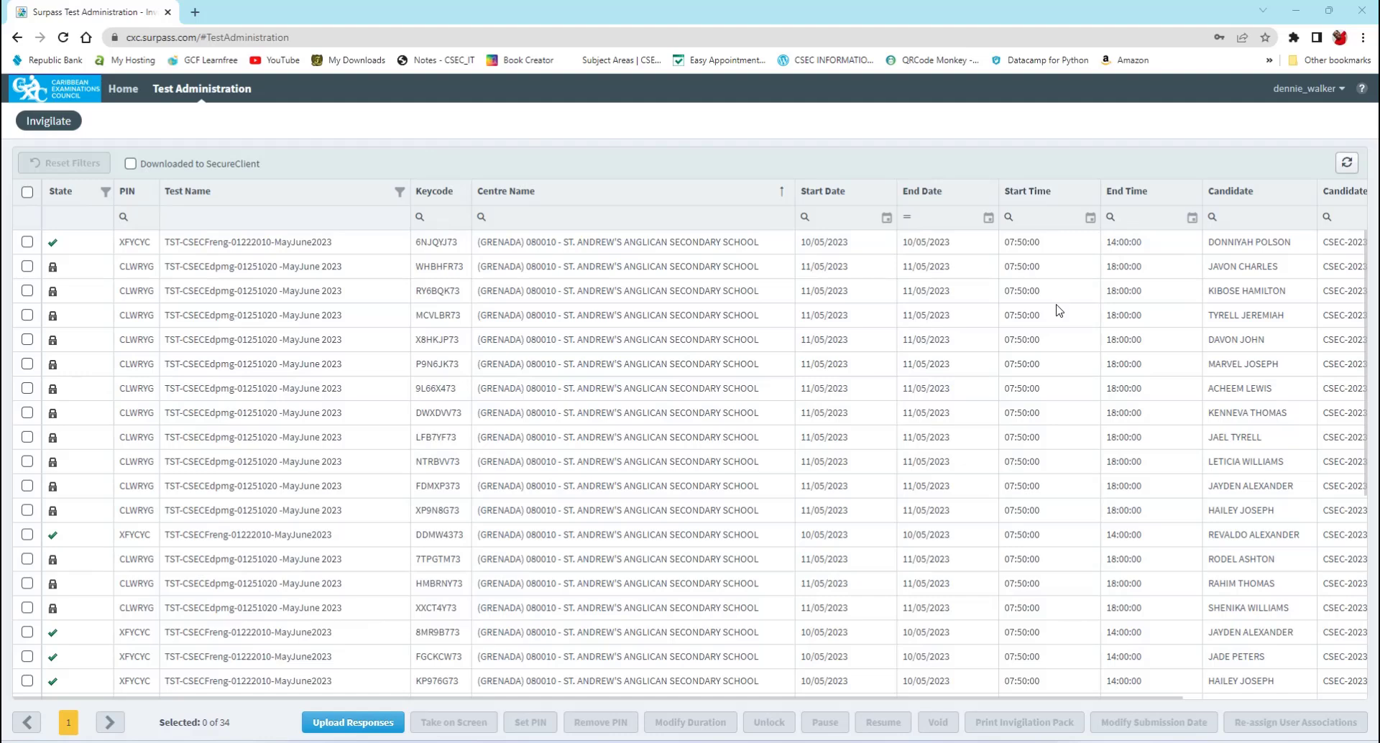
- Filter the test administration list to tests with a start date of 11/05/2023
scroll(543, 548, "down", 3)
scroll(540, 546, "down", 2)
scroll(541, 546, "up", 5)
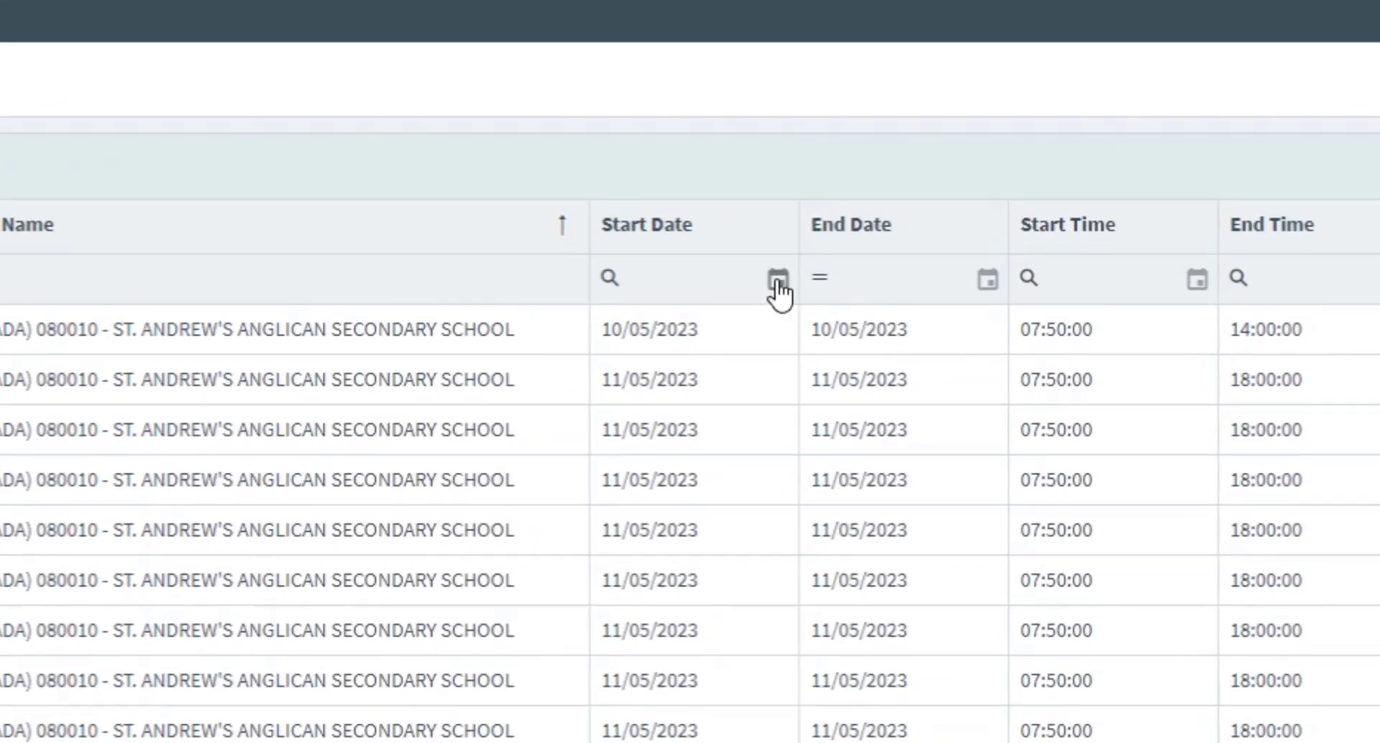
left_click(778, 284)
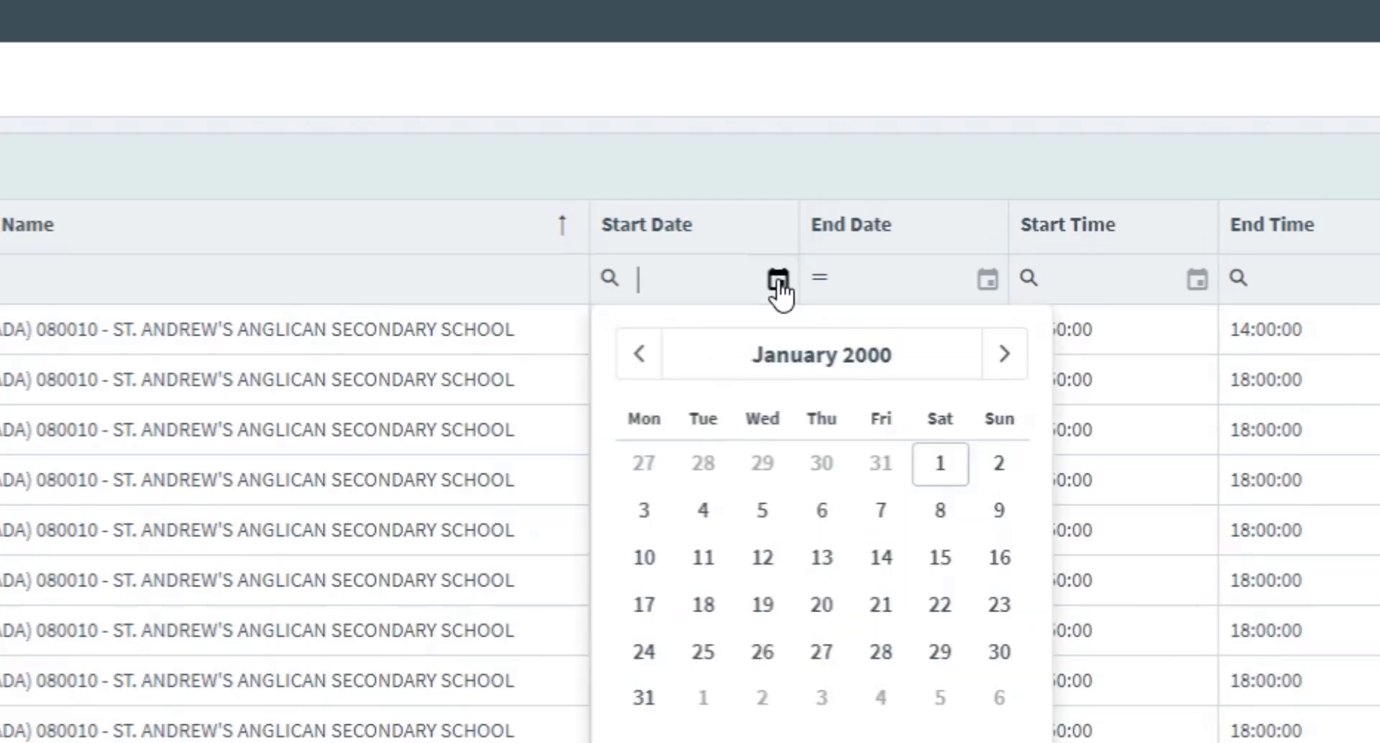
left_click(820, 555)
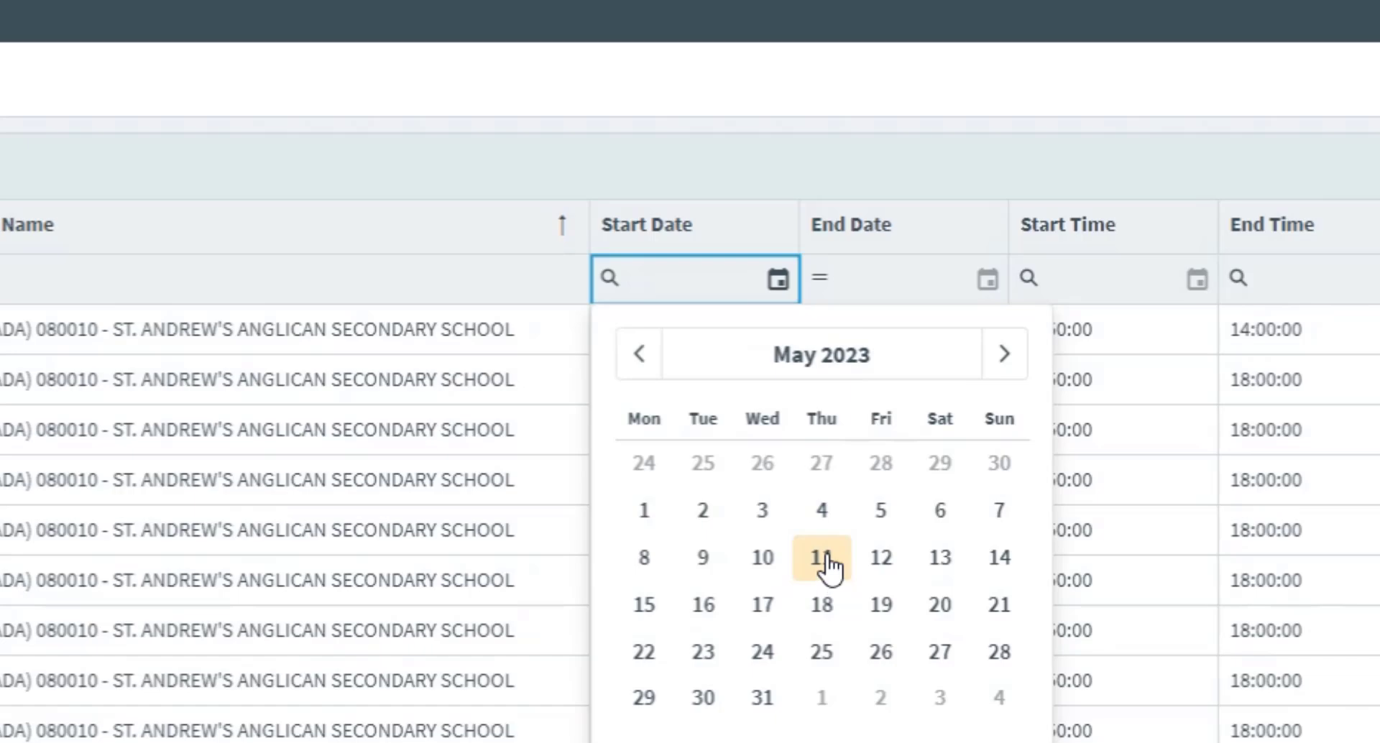
left_click(823, 559)
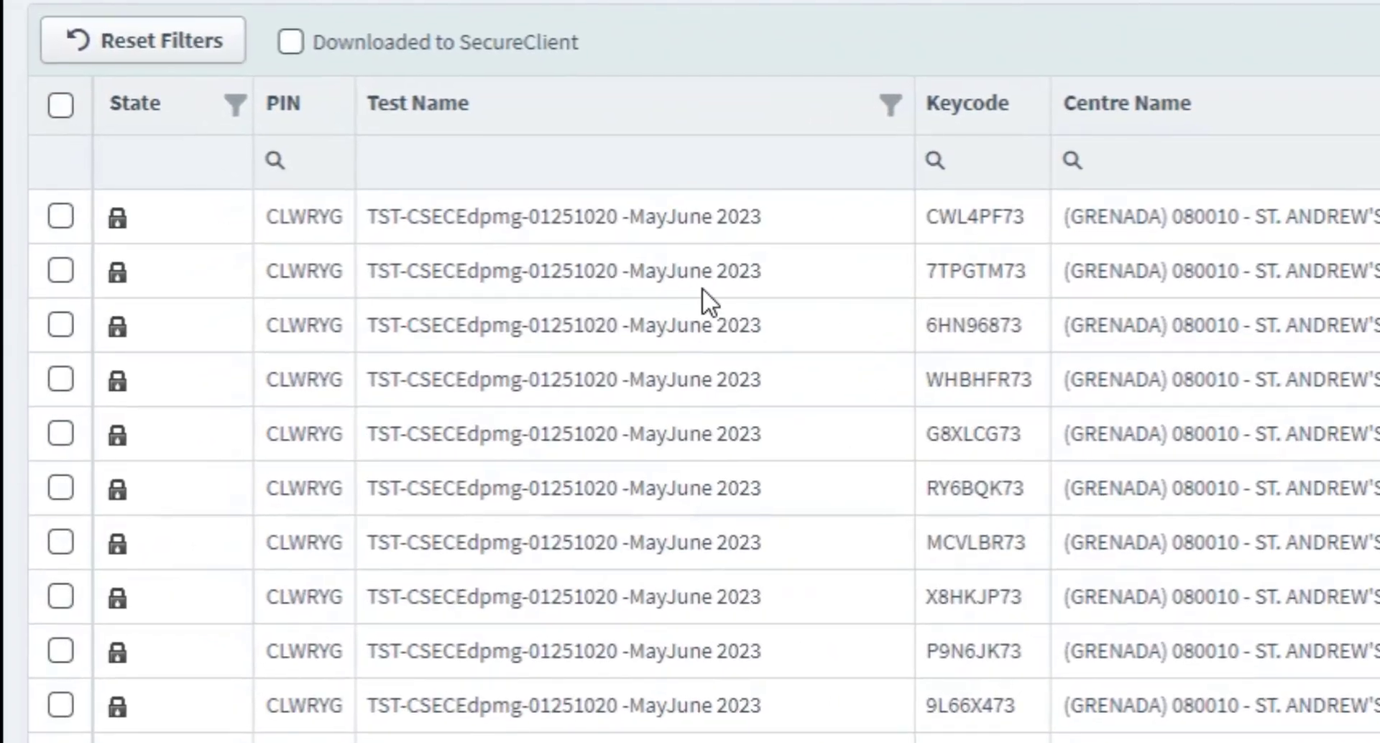
- Review the filtered tests, select the whole page's contents and copy them
scroll(702, 291, "down", 5)
scroll(701, 295, "up", 5)
scroll(654, 582, "down", 5)
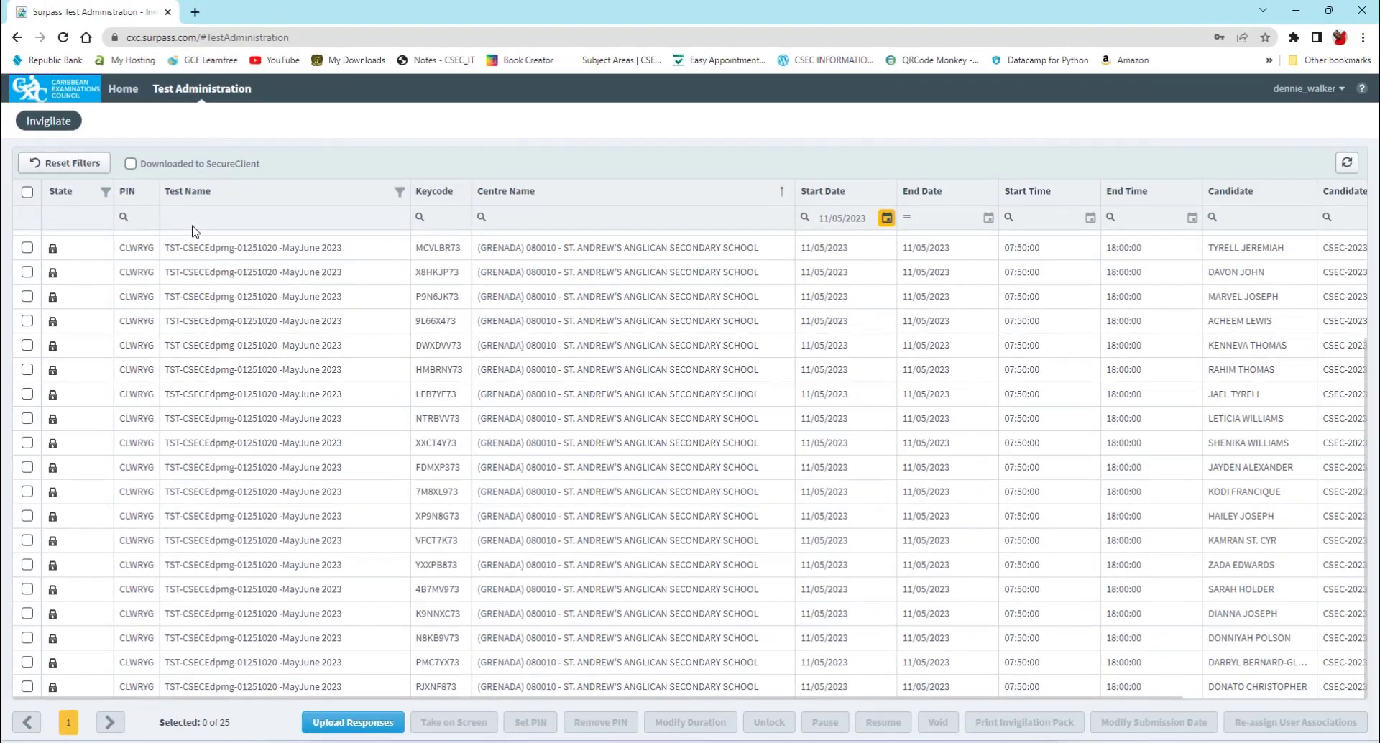
key("ctrl+a")
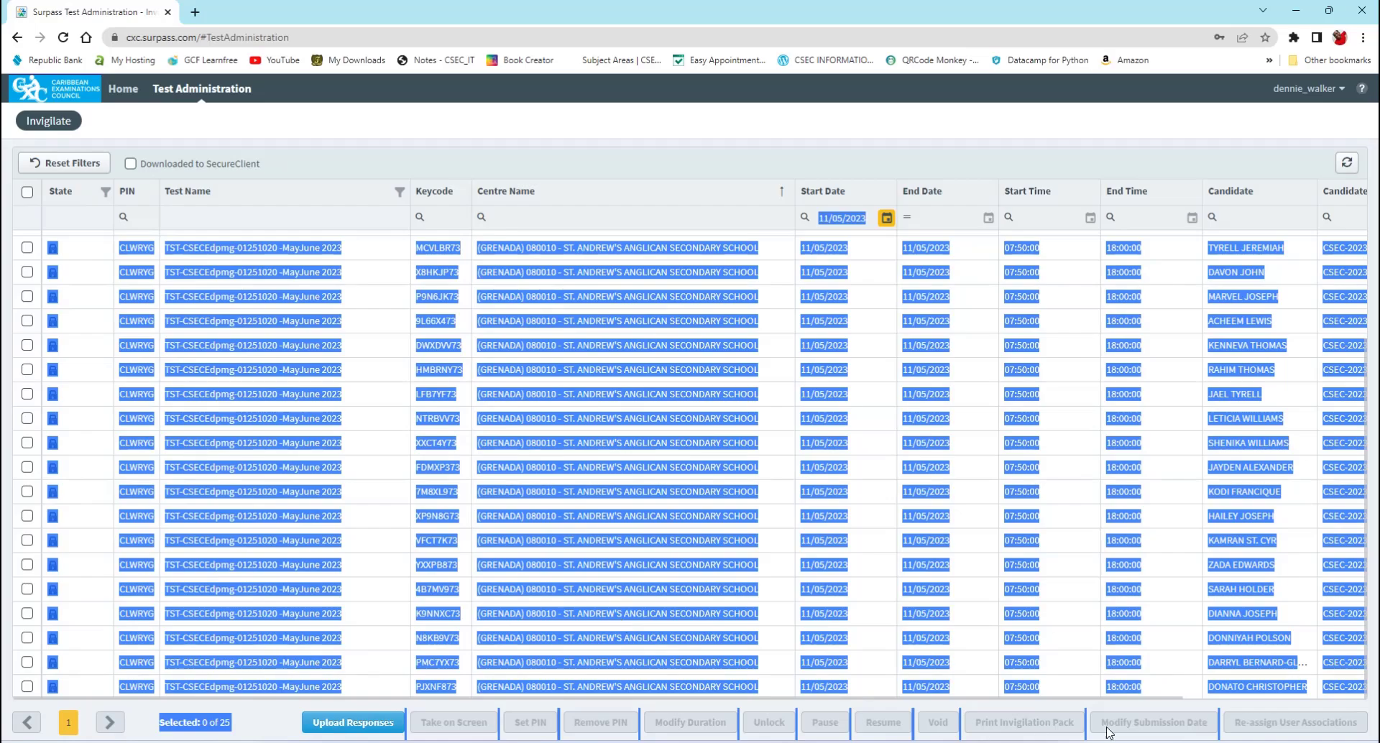
- Switch to the blank Excel workbook and paste the copied list at R1C1 of Sheet1, matching the destination formatting
key("alt+Tab")
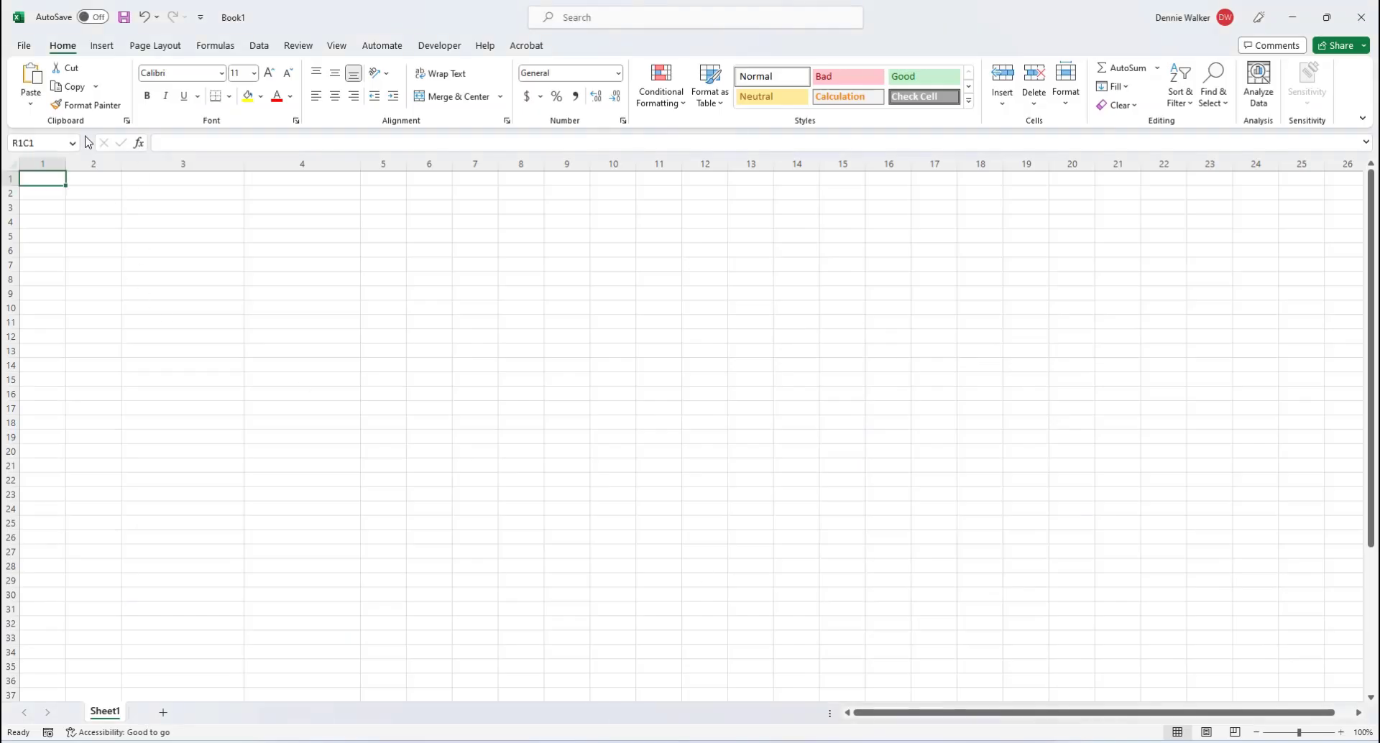
key("ctrl+v")
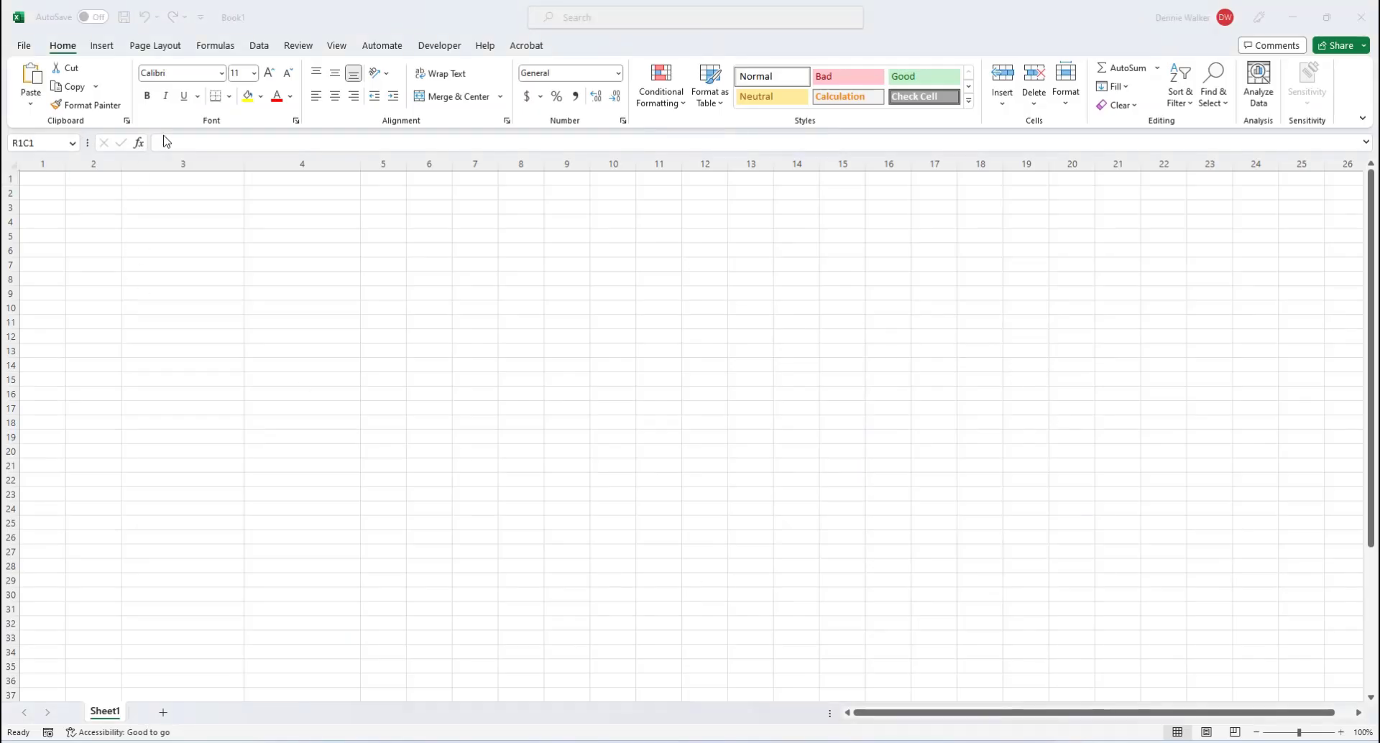
left_click(45, 185)
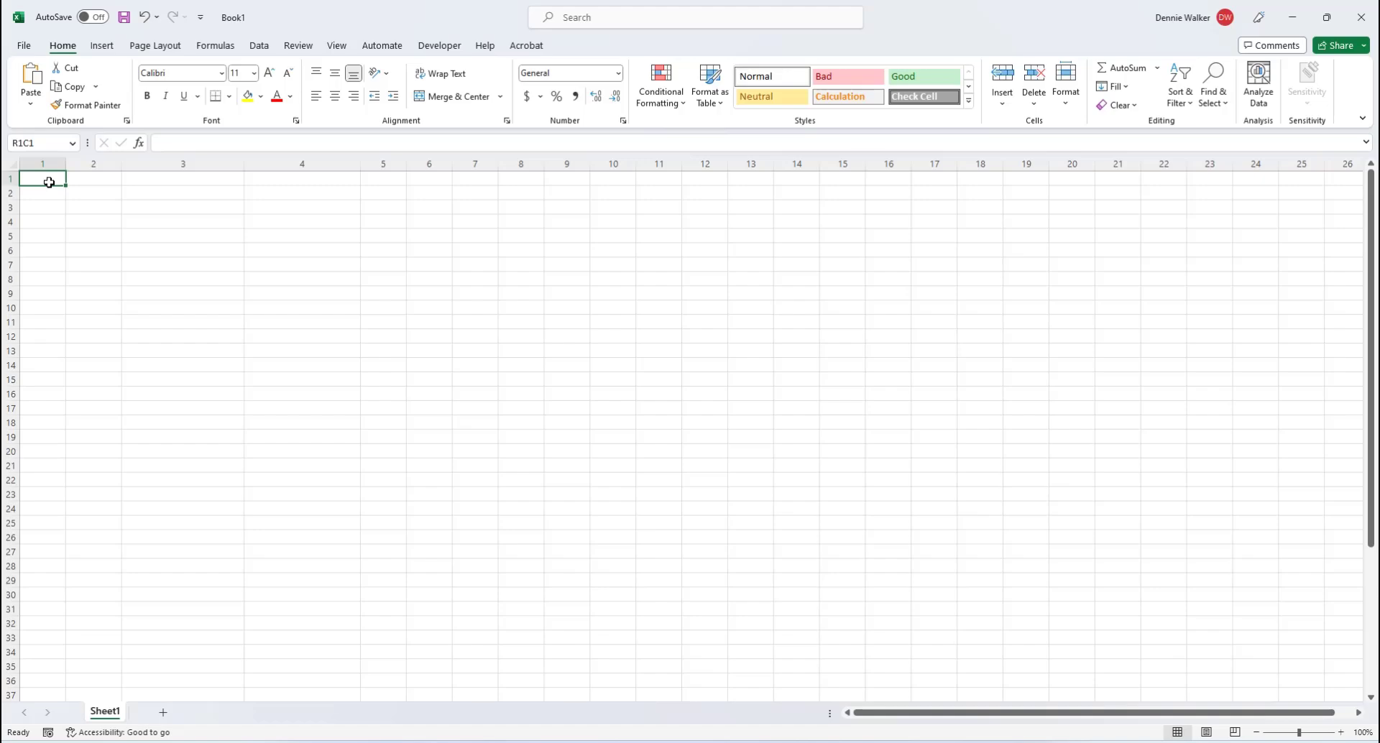
key("ctrl+v")
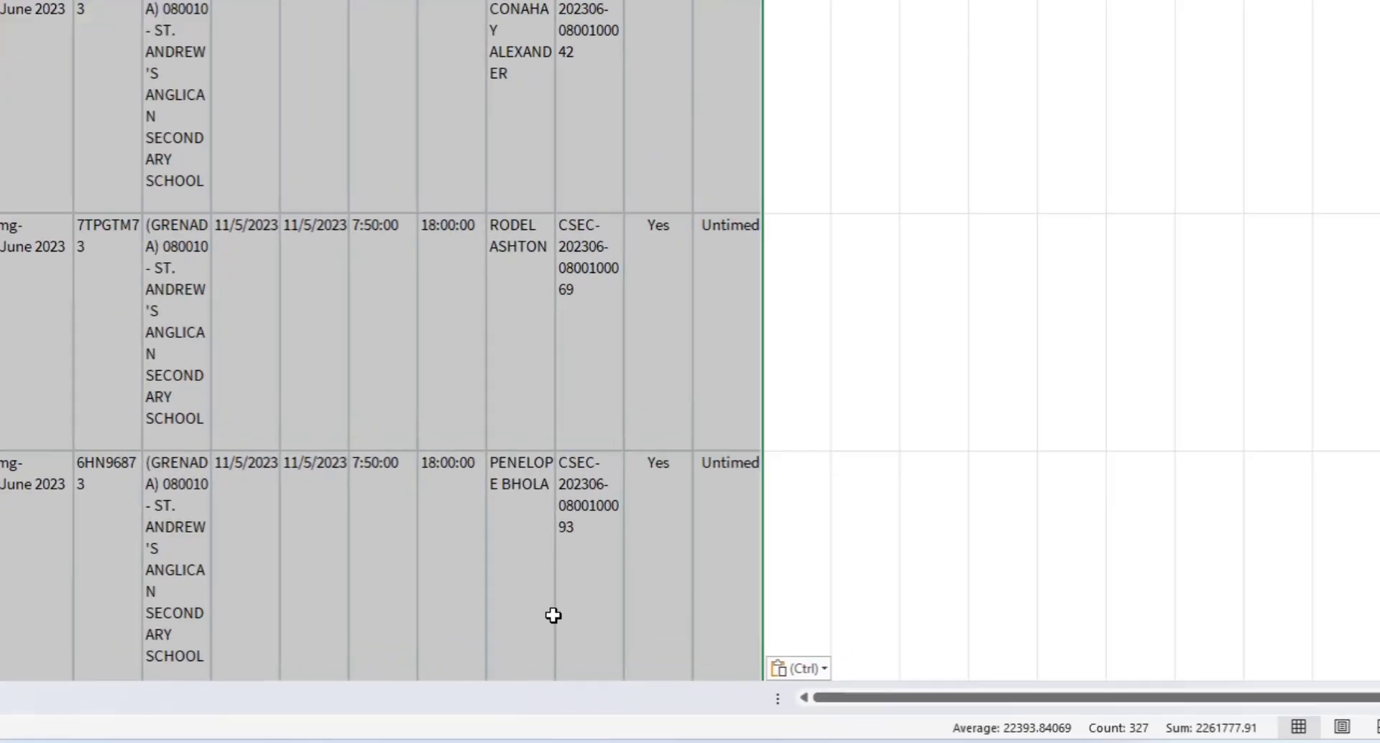
left_click(824, 669)
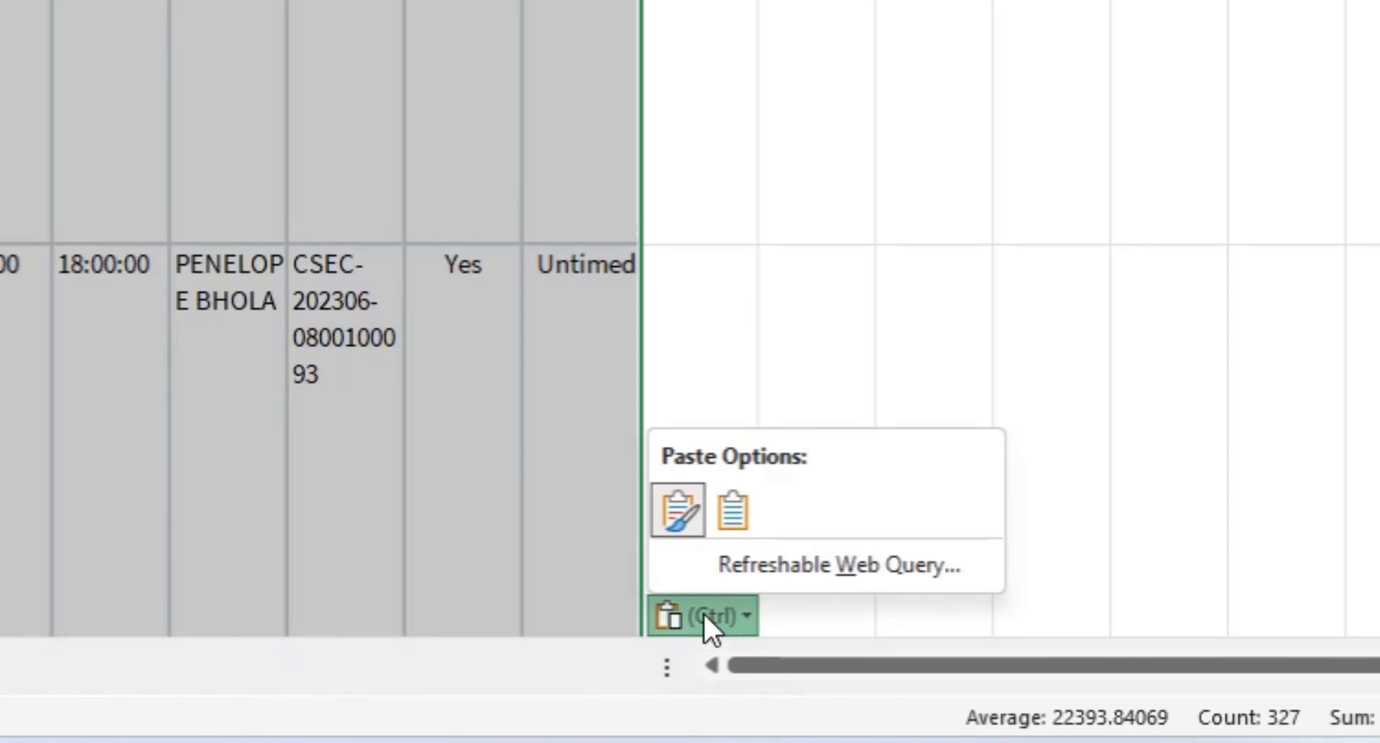
left_click(738, 507)
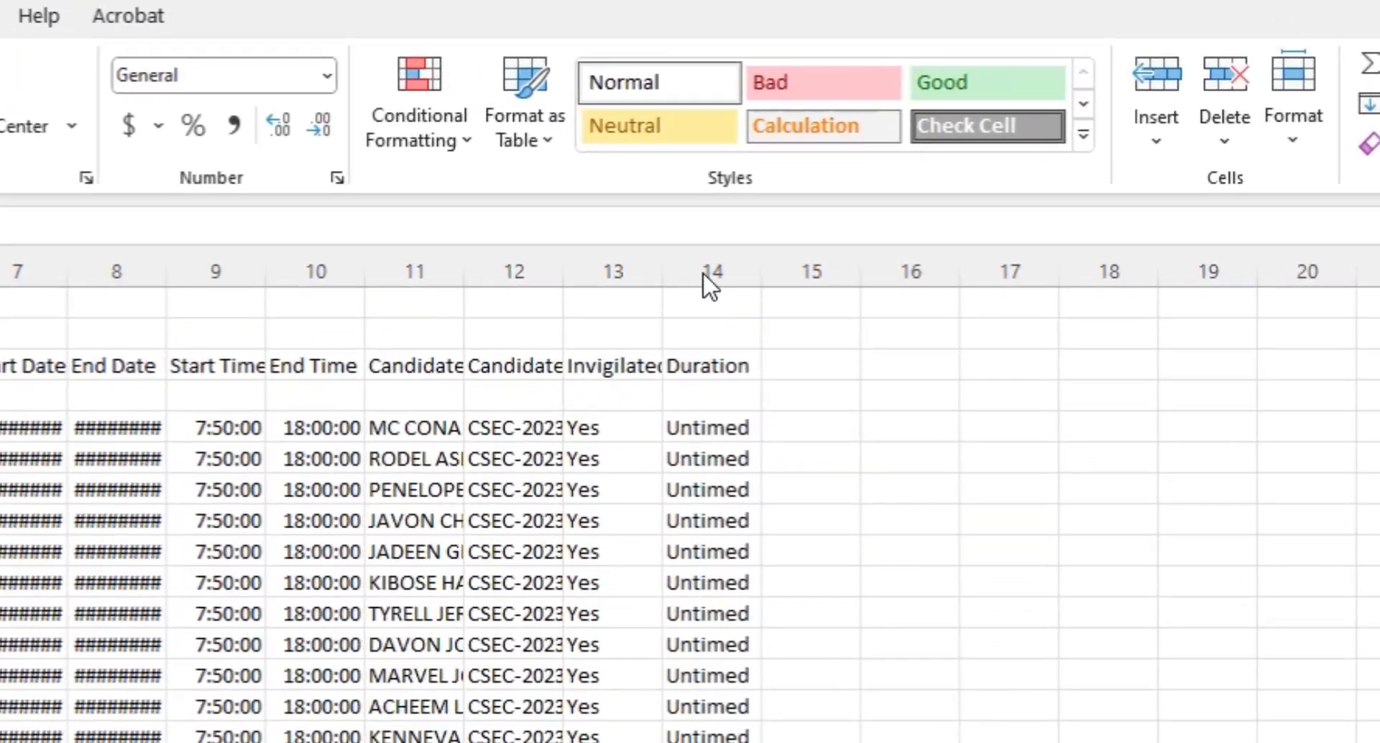
- Delete the Duration and Invigilated columns, and fit the Candidate ref. and Candidate columns to their contents
left_click(789, 159)
right_click(696, 262)
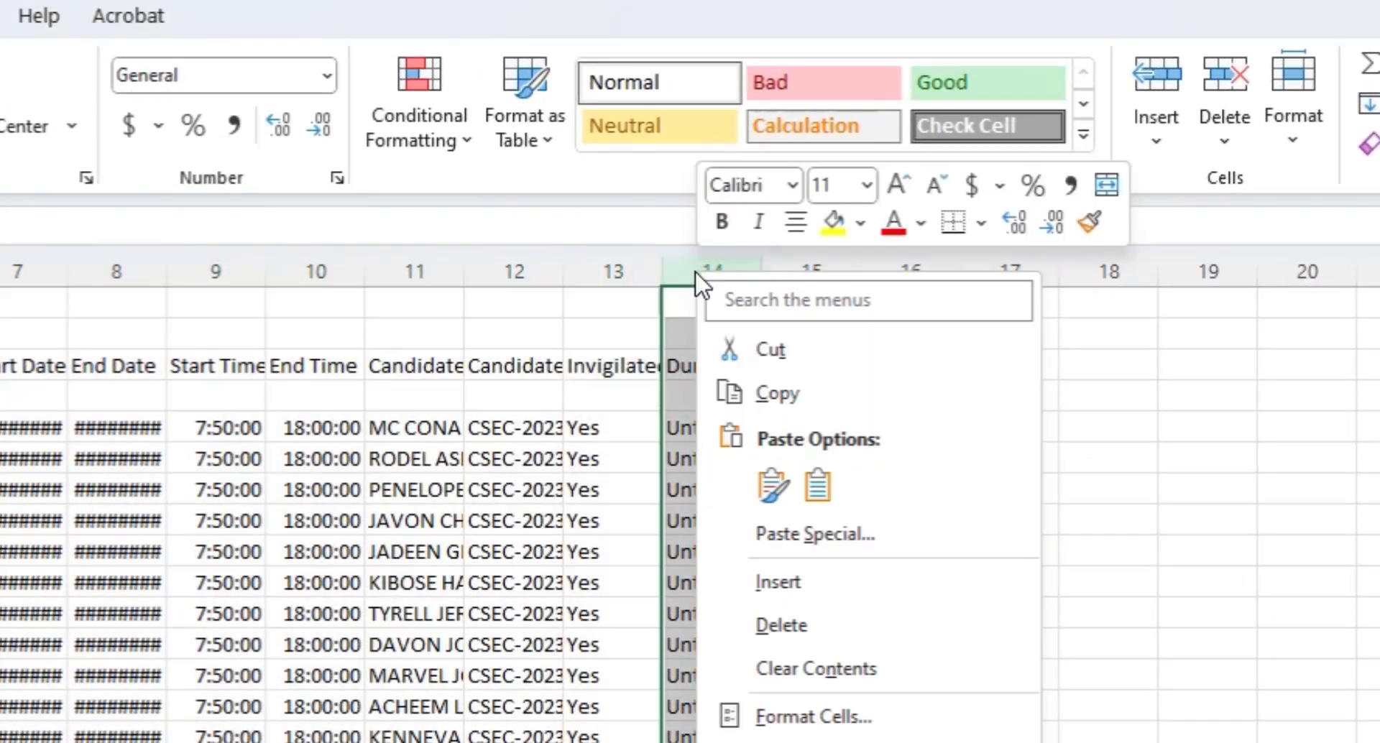
left_click(779, 627)
right_click(597, 271)
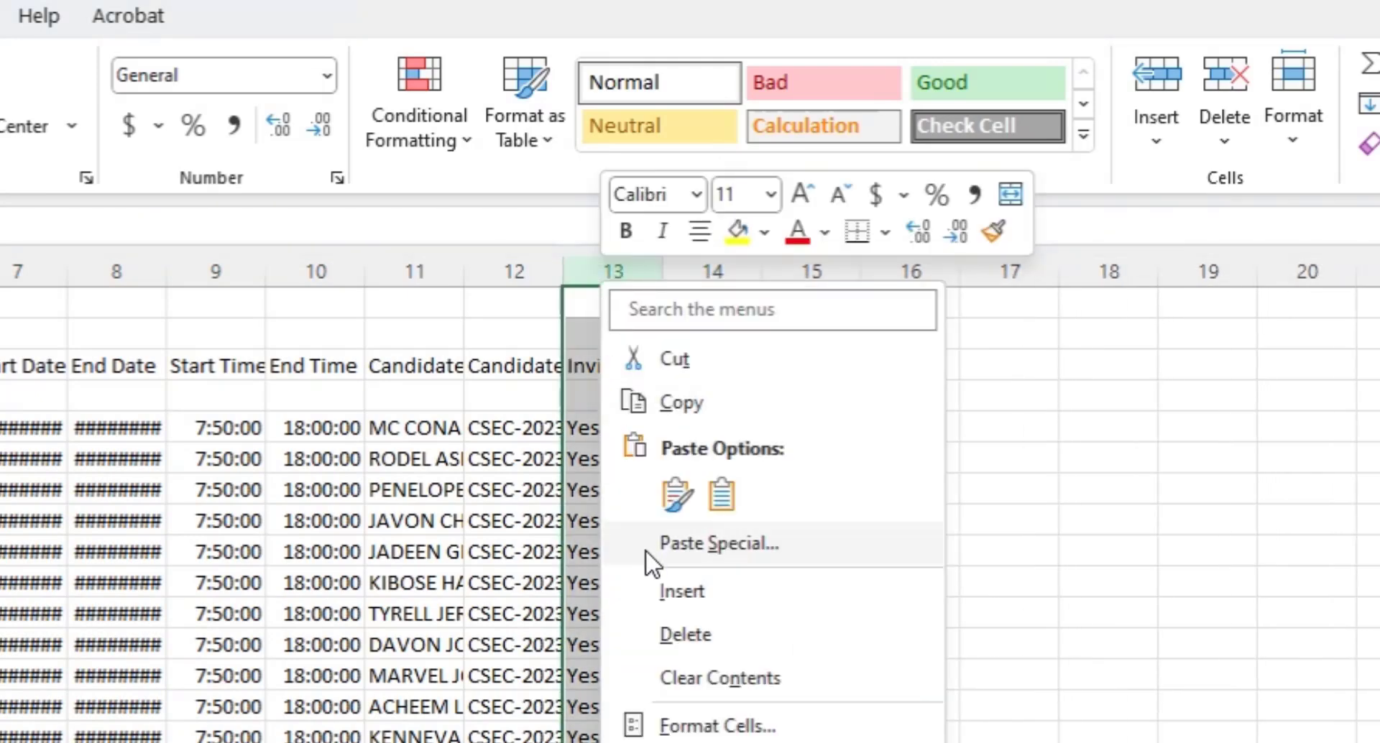
left_click(672, 640)
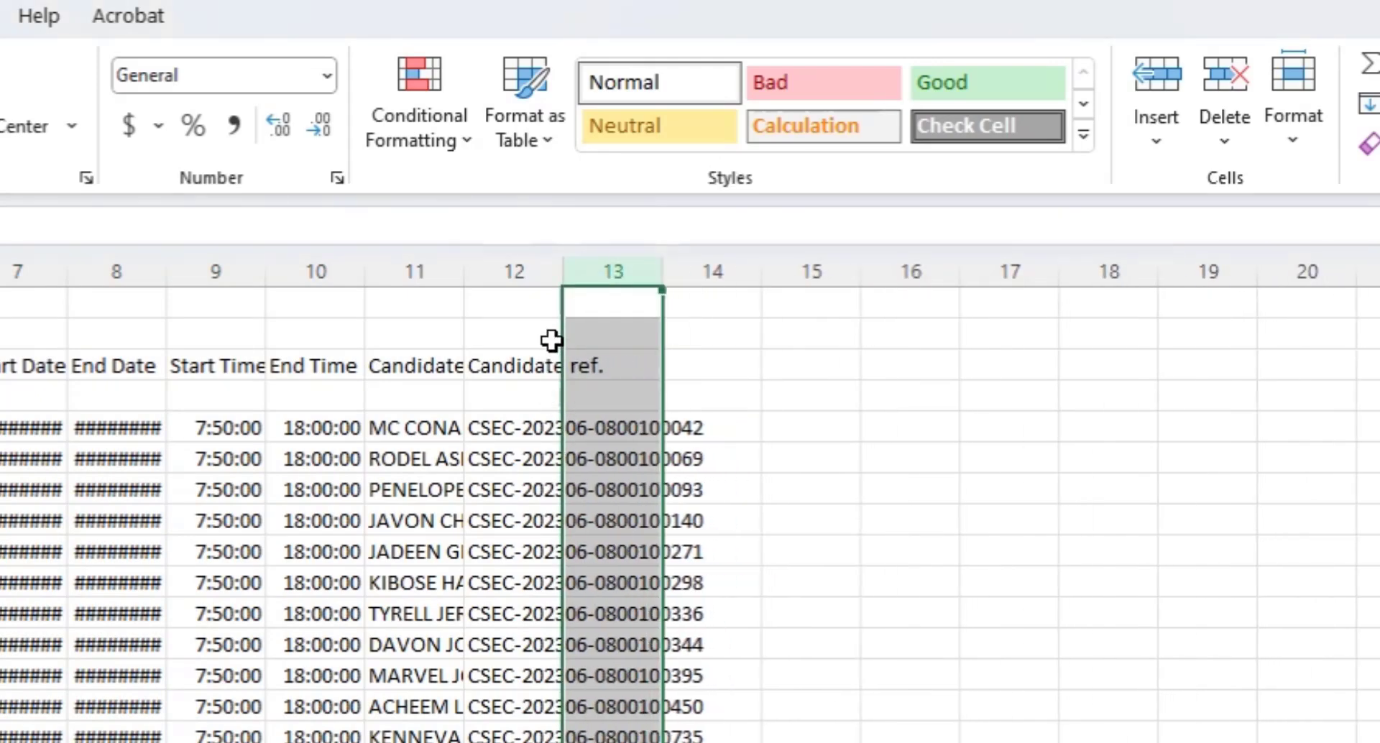
double_click(565, 269)
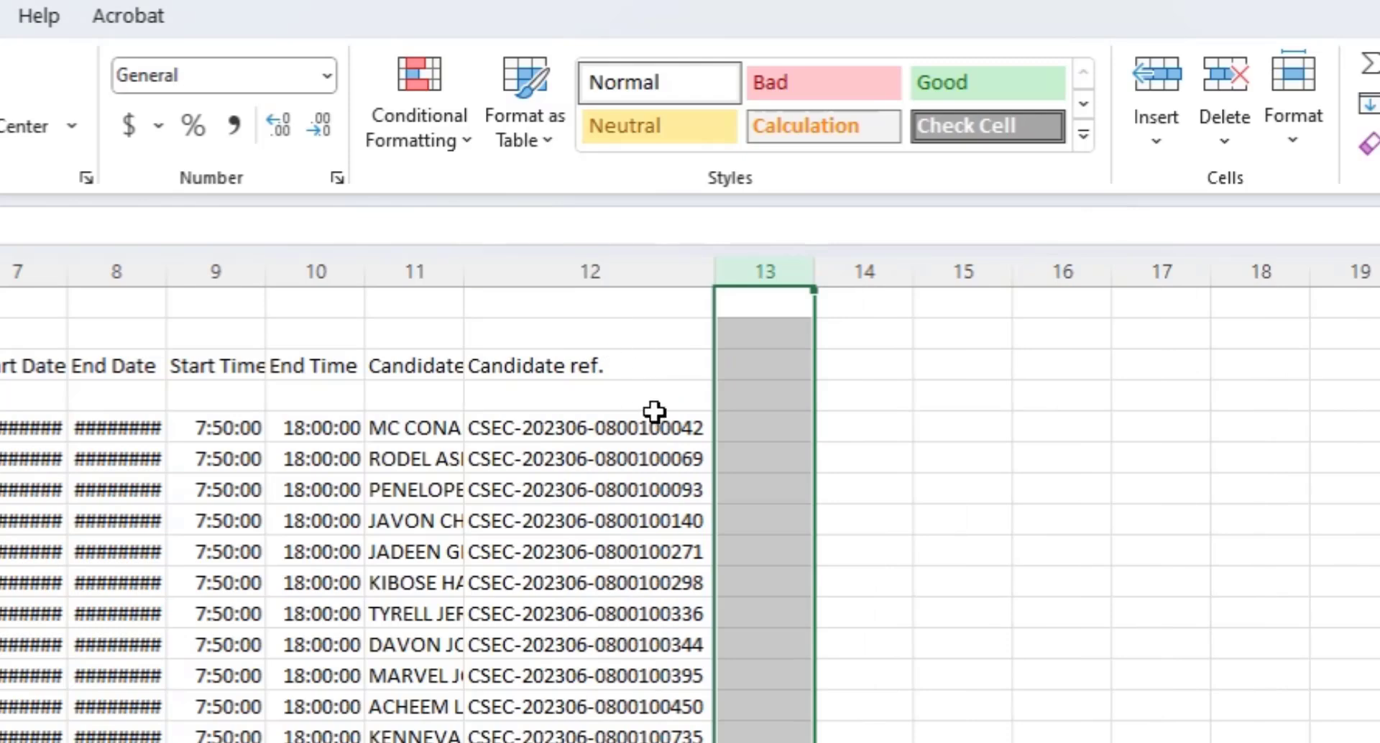
double_click(464, 273)
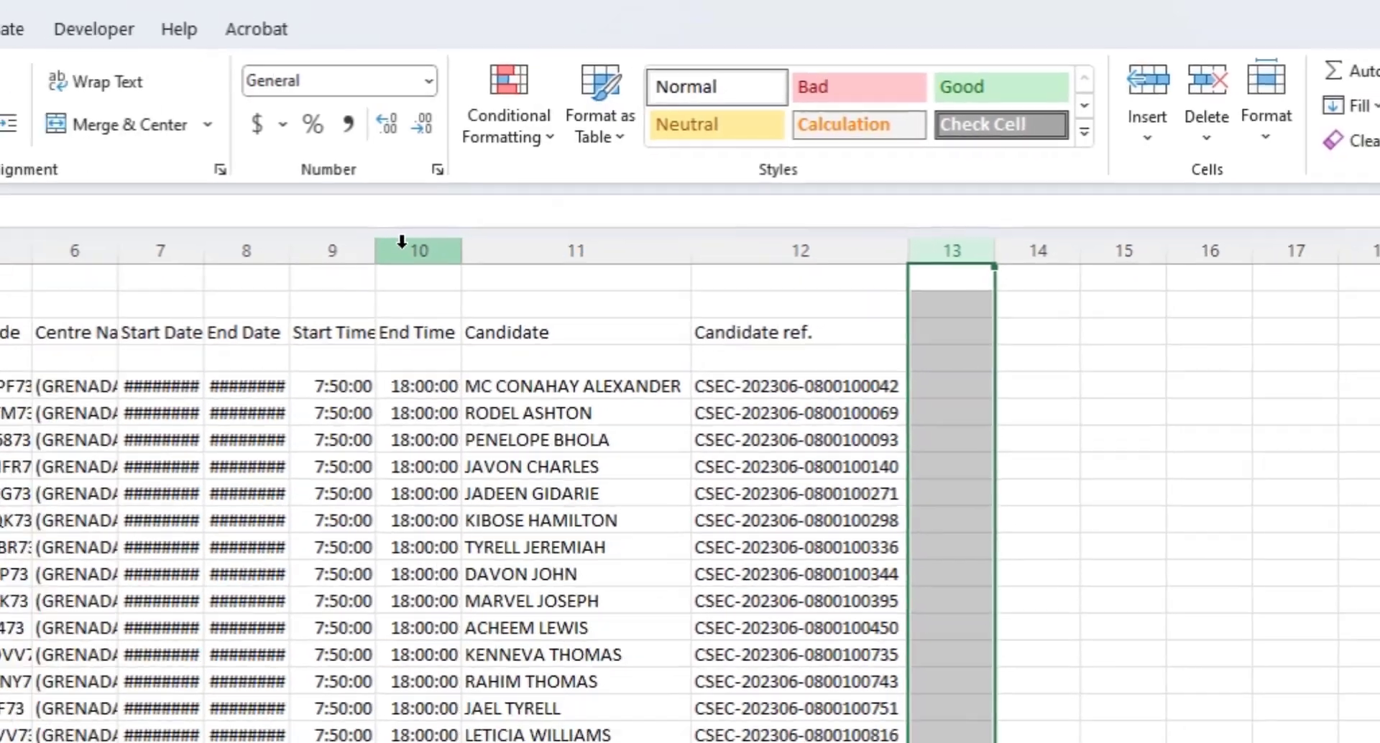
- Delete the Start Date, End Date, Start Time and End Time columns
left_click_drag(402, 242, 294, 248)
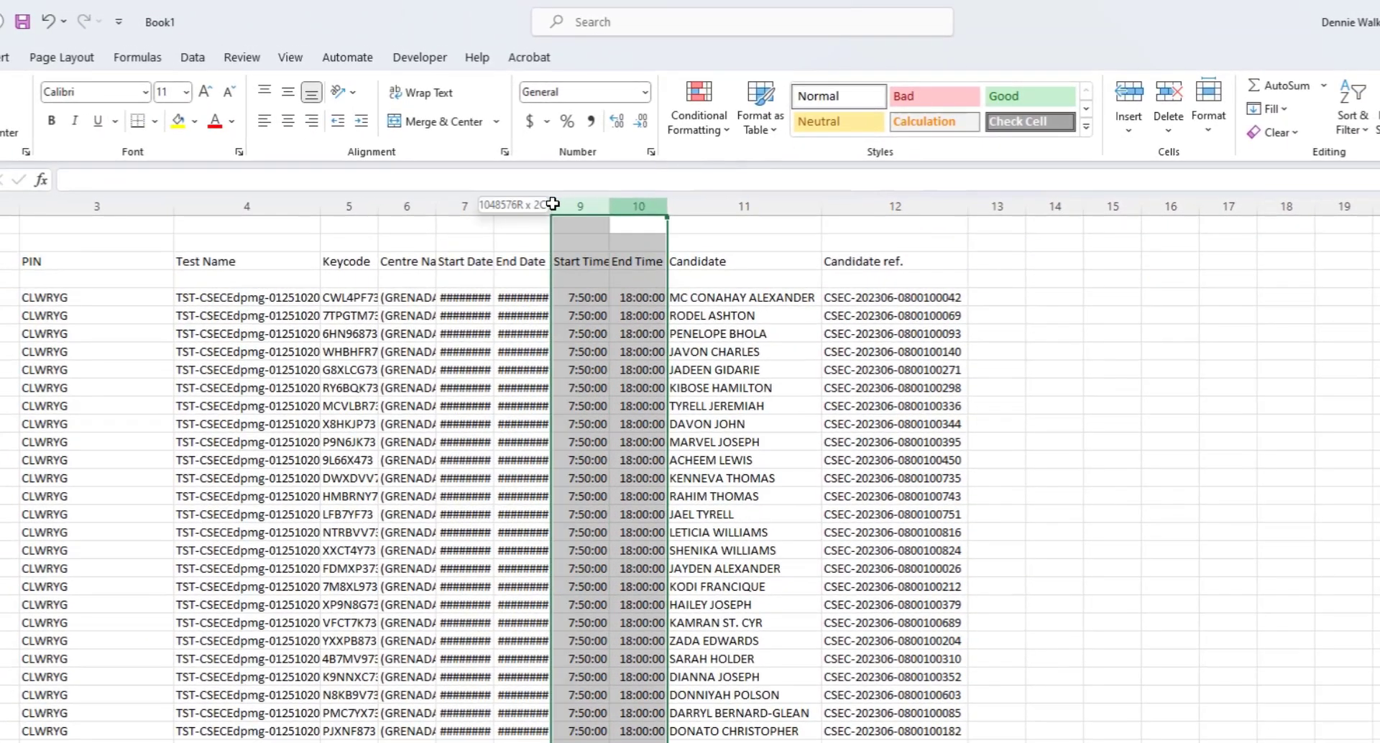
left_click_drag(553, 204, 469, 199)
right_click(469, 199)
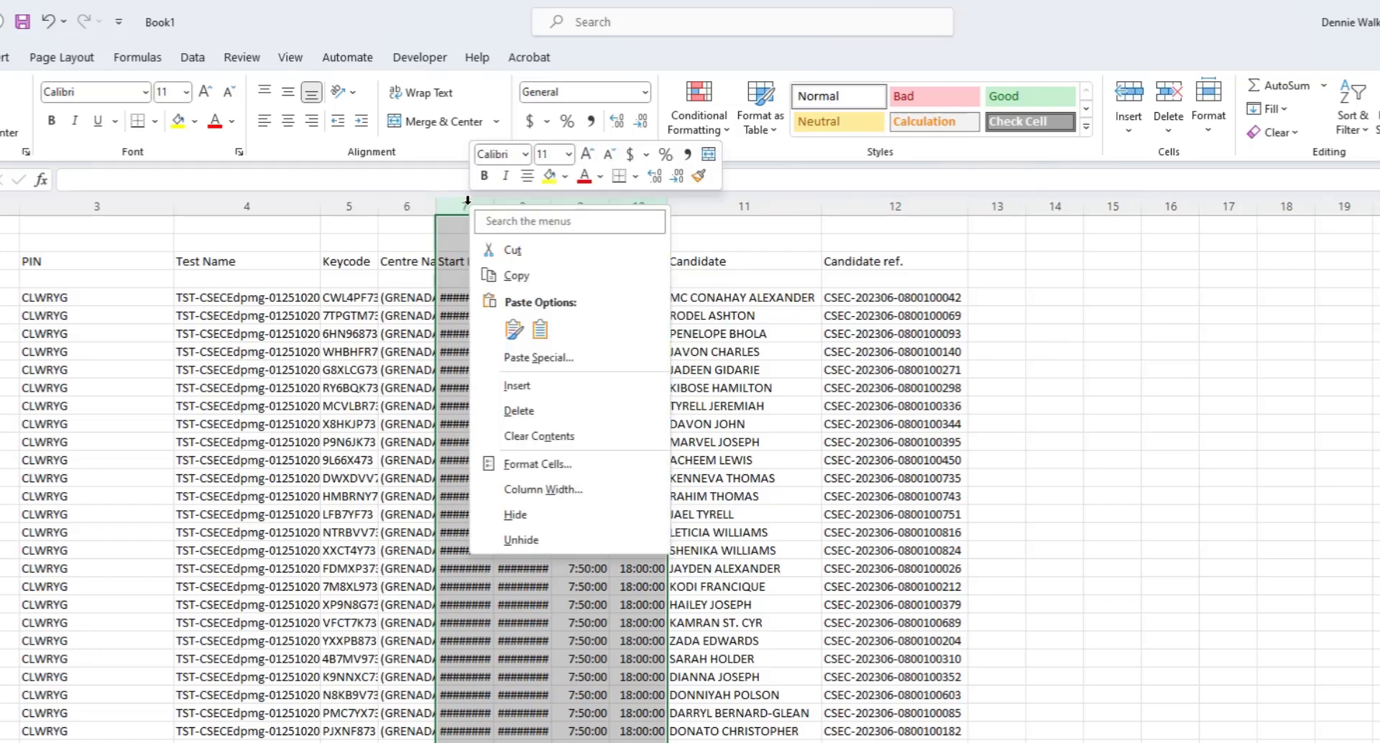
left_click(518, 412)
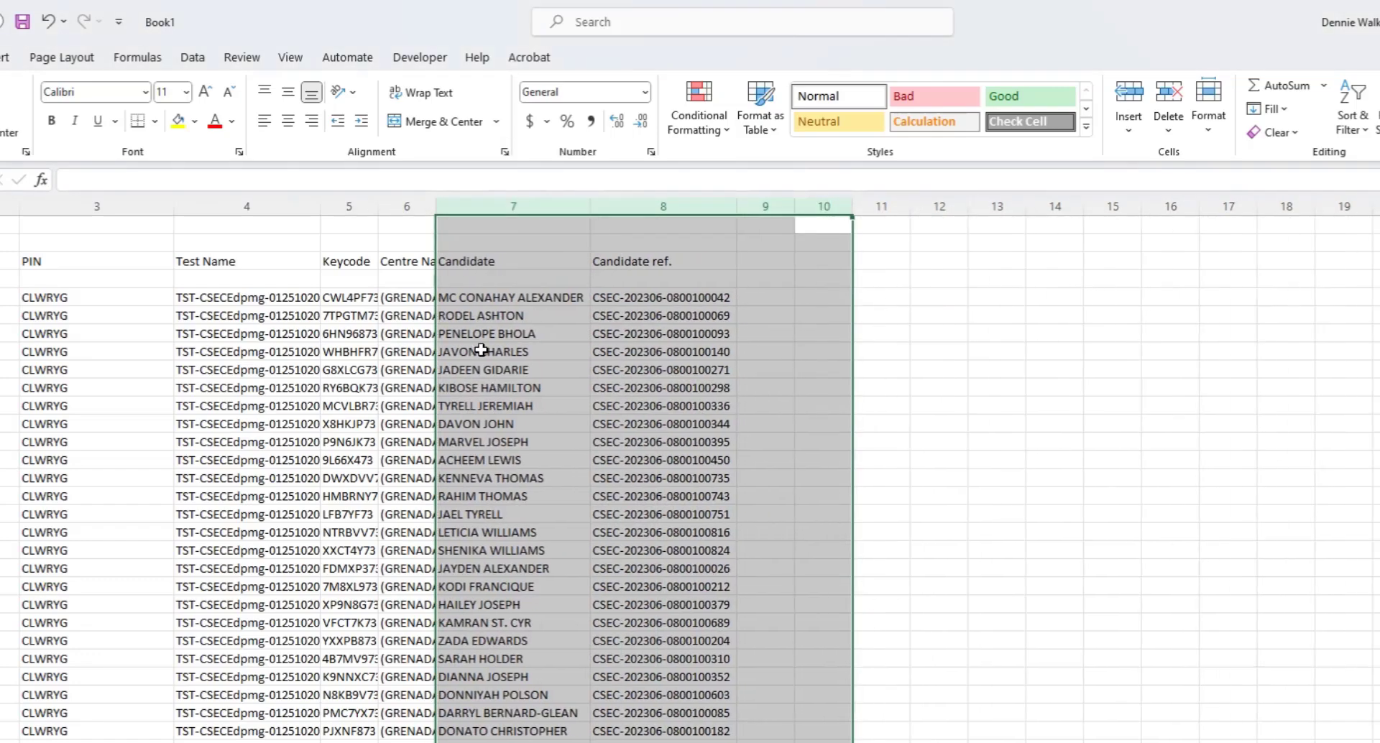
- Delete the Centre Name column and fit the Keycode column's width to its contents
double_click(435, 203)
left_click(533, 204)
right_click(533, 204)
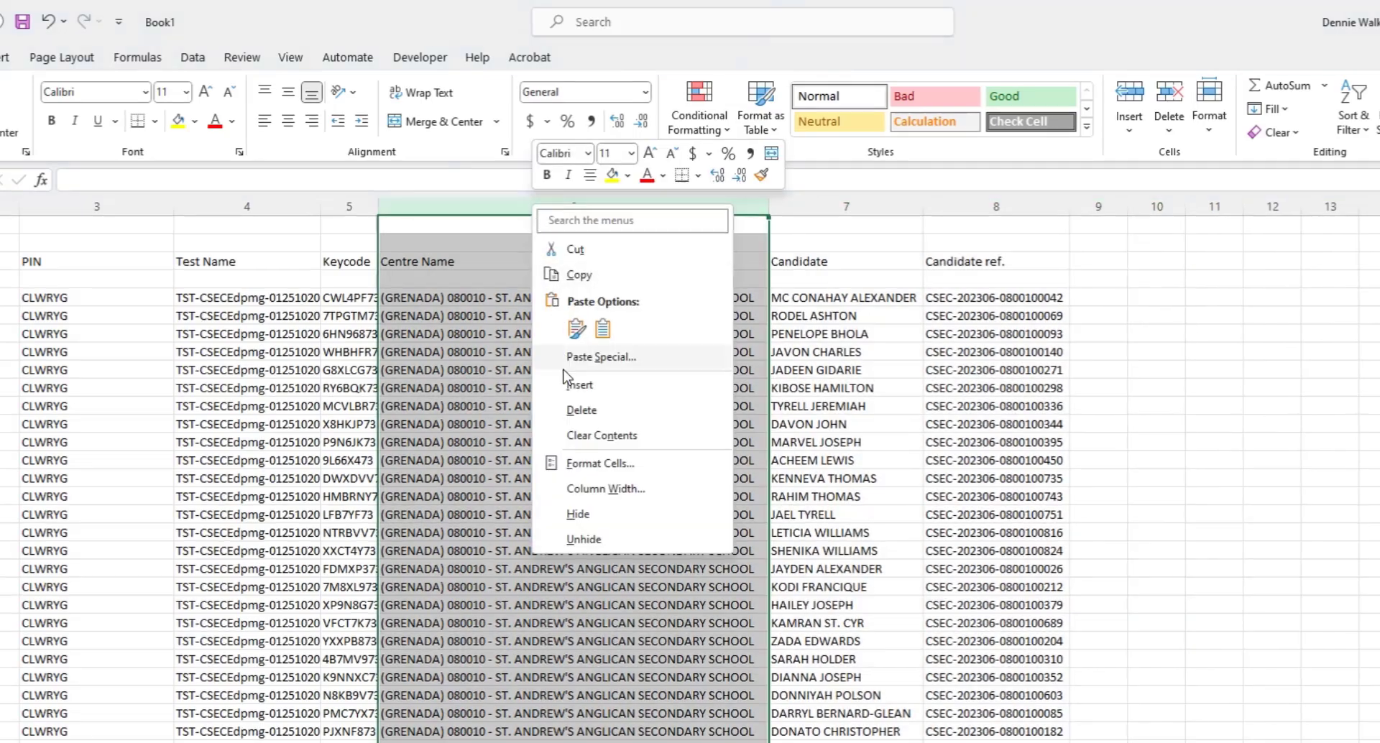
left_click(579, 411)
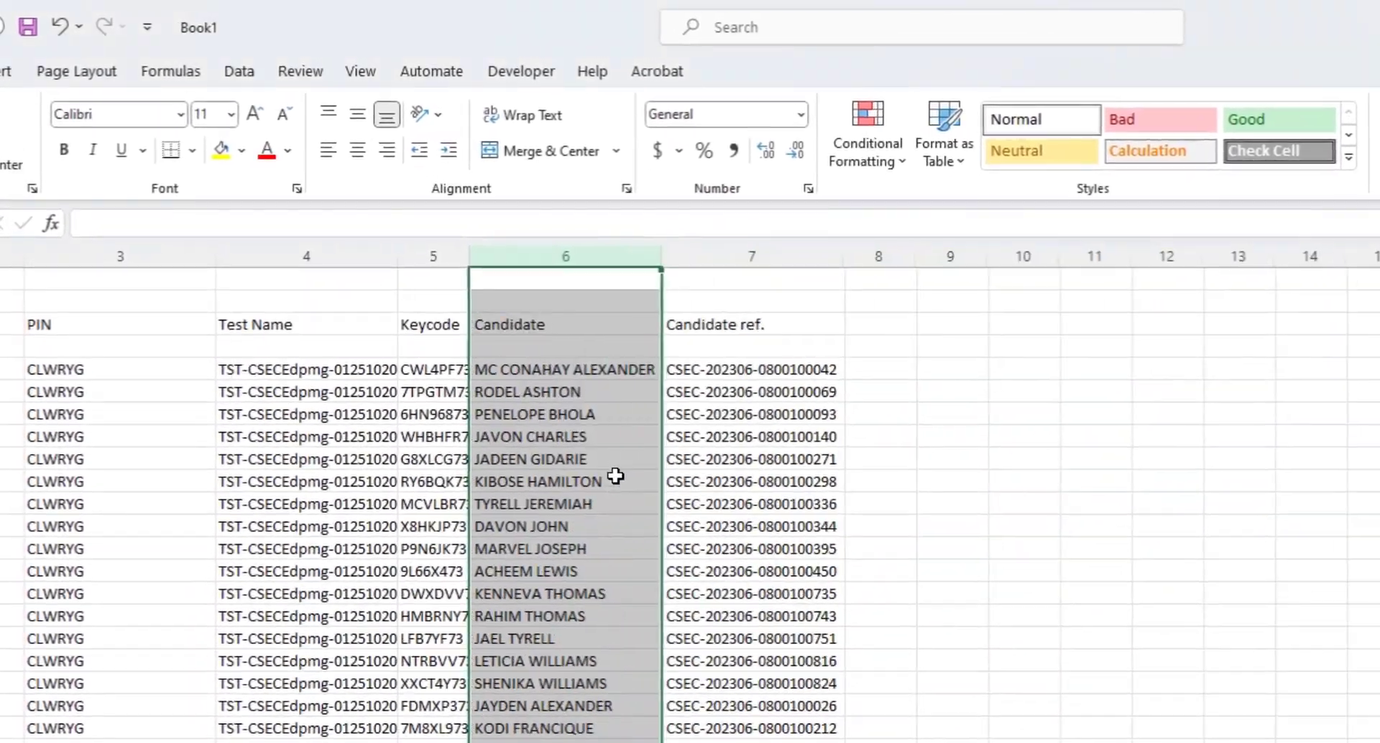
double_click(469, 256)
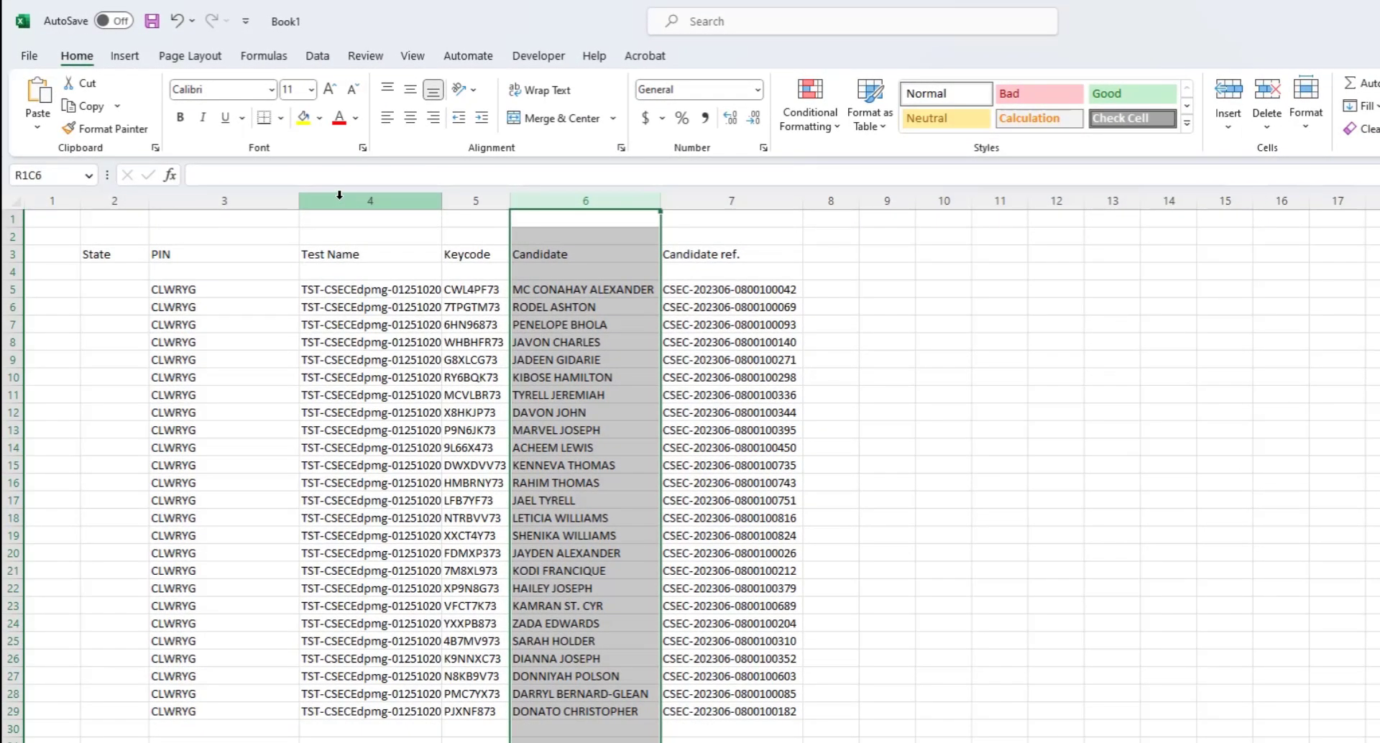
- Delete the Test Name column and fit the PIN column's width to its contents
right_click(339, 194)
left_click(388, 368)
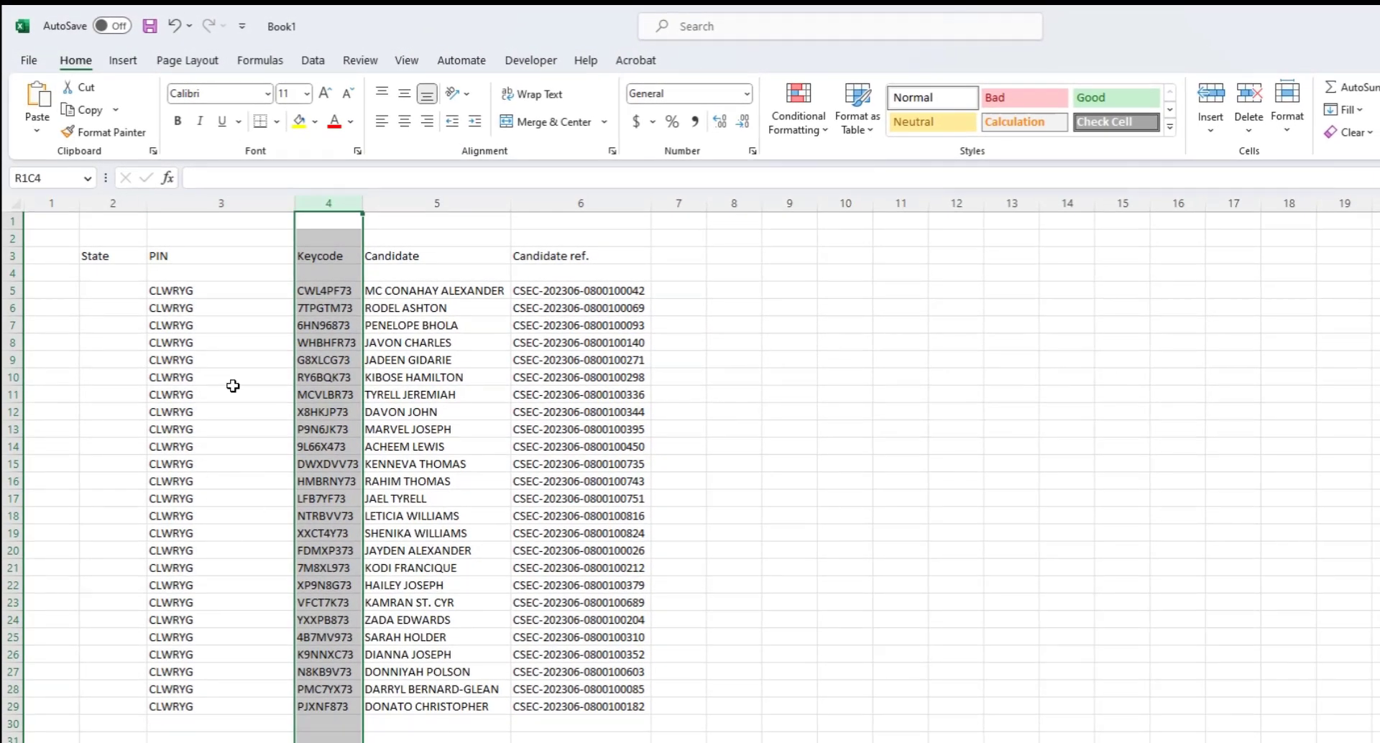
double_click(294, 202)
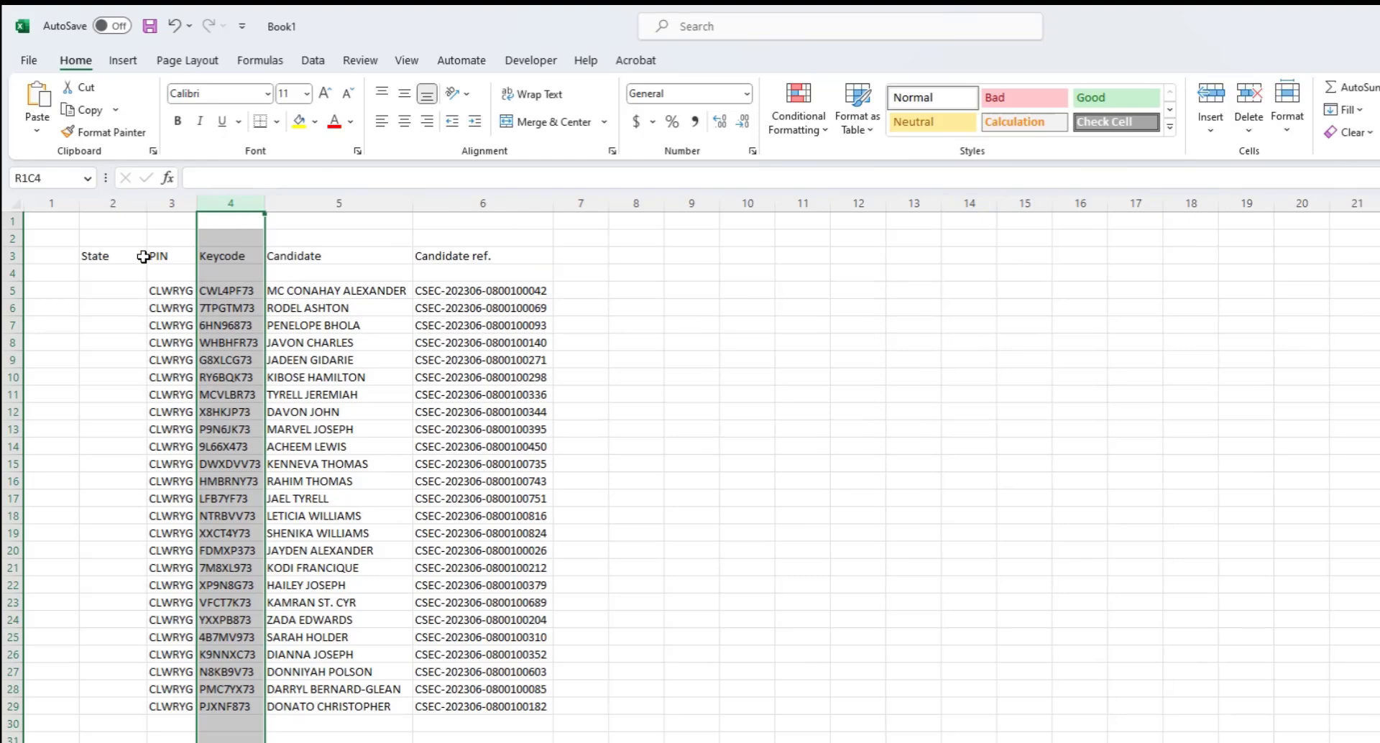
- Delete the empty first column together with the State column
left_click_drag(44, 203, 101, 202)
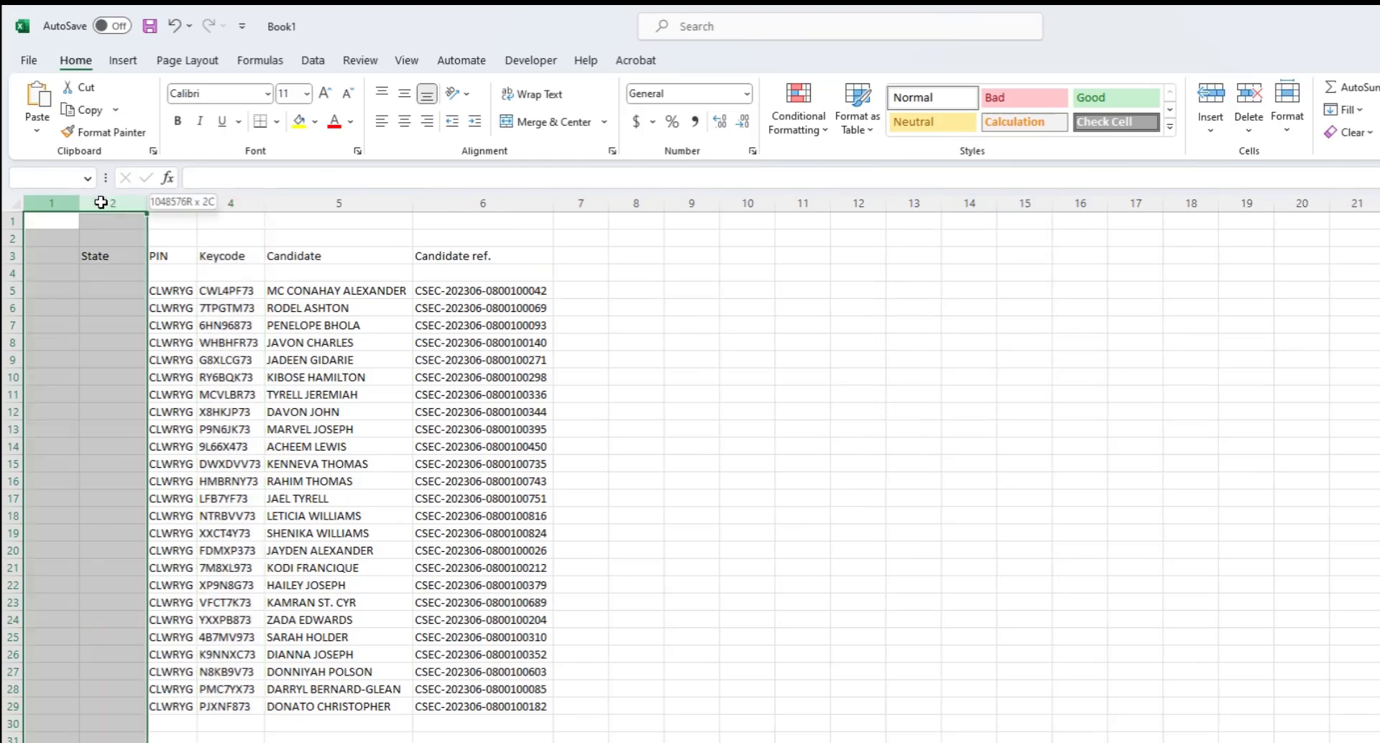
right_click(74, 201)
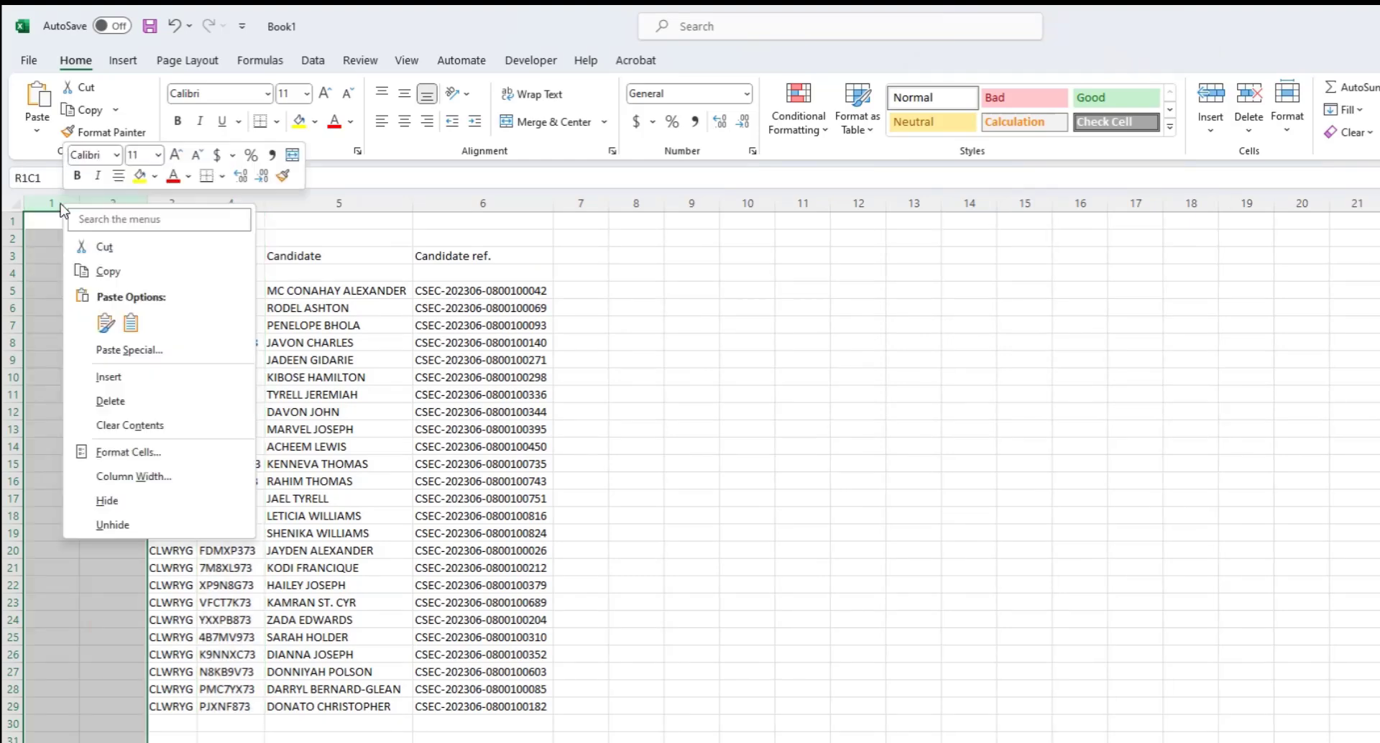
left_click(105, 401)
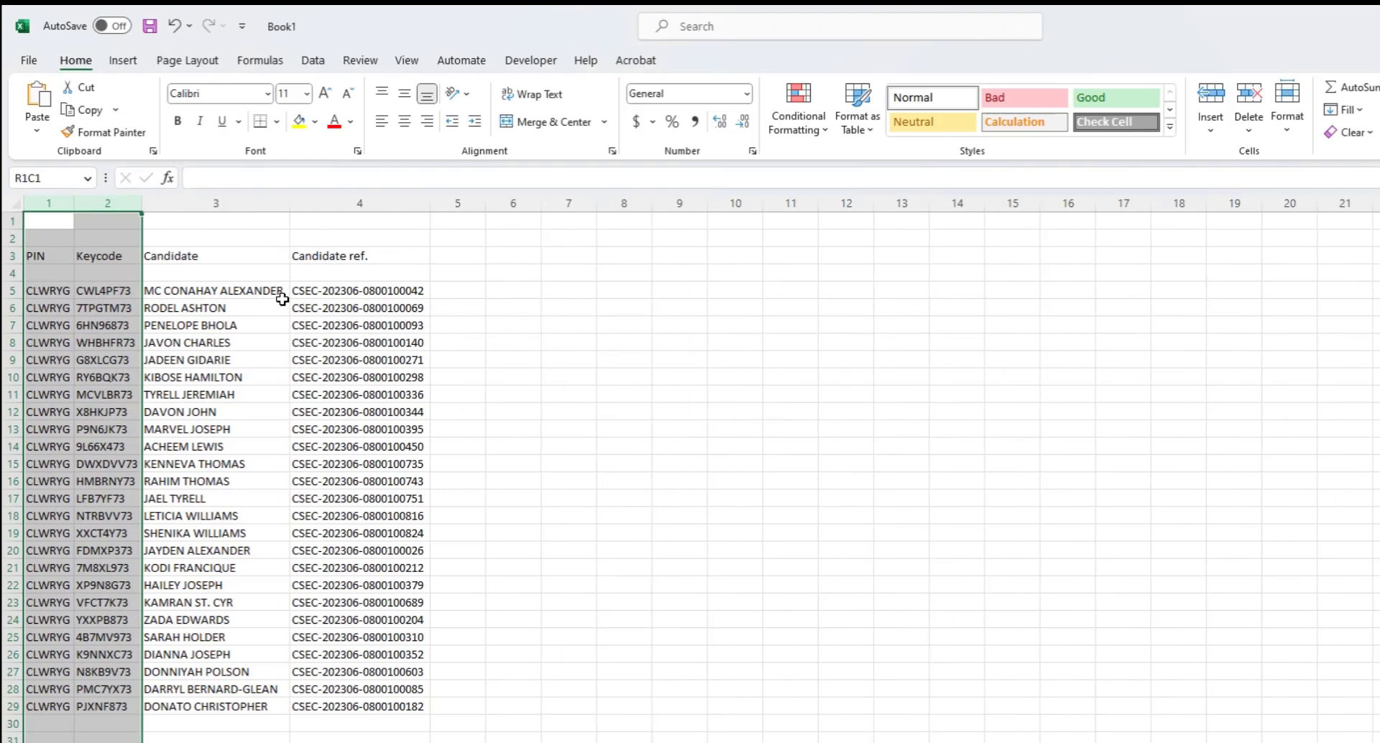
- Delete the blank row below the headings and the two blank rows above them
right_click(12, 274)
left_click(70, 471)
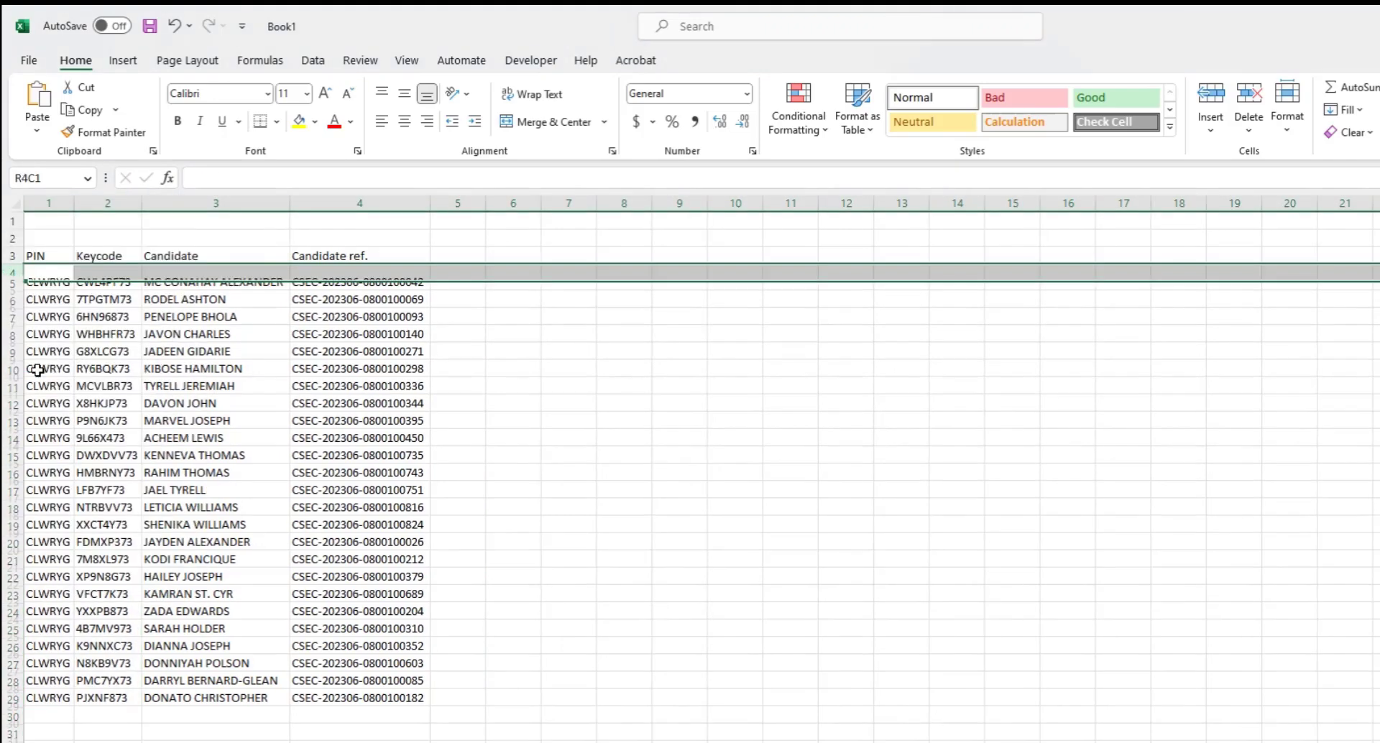
left_click_drag(7, 222, 4, 240)
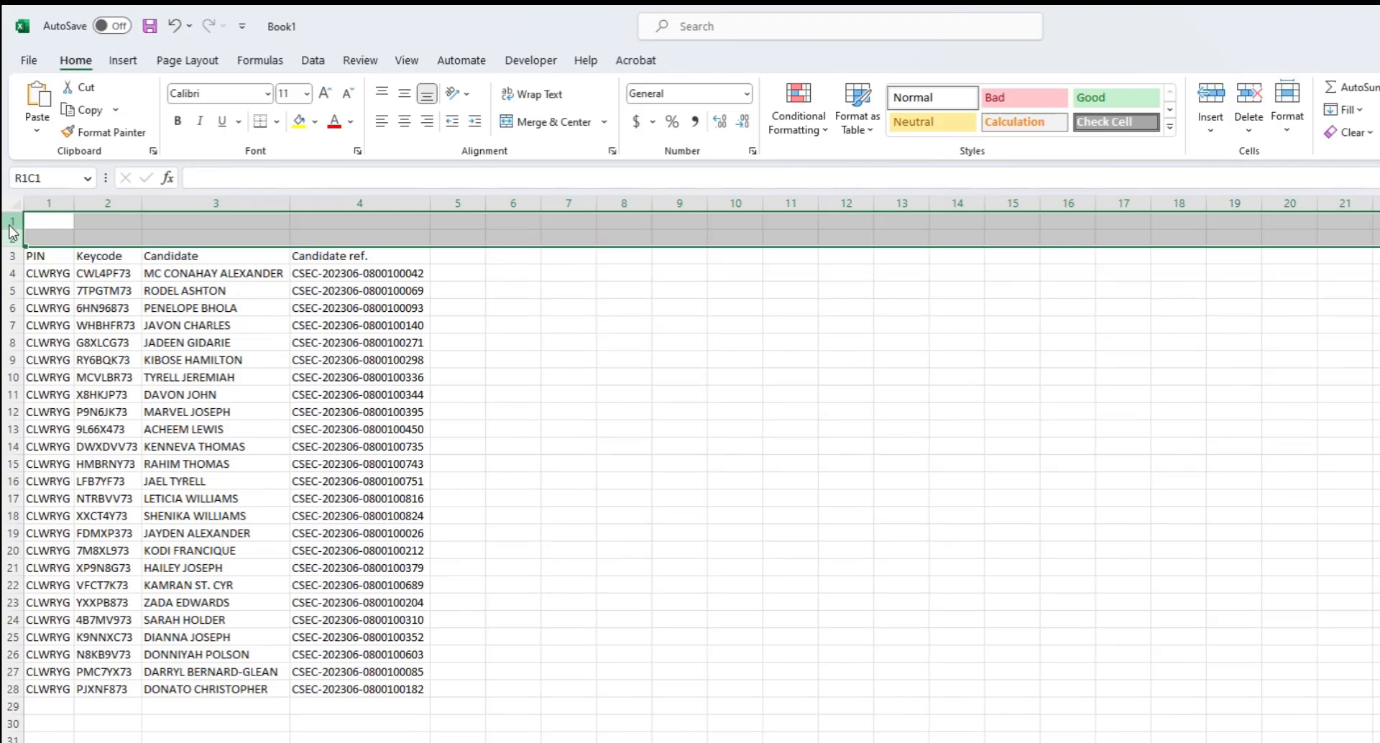
right_click(4, 223)
left_click(57, 423)
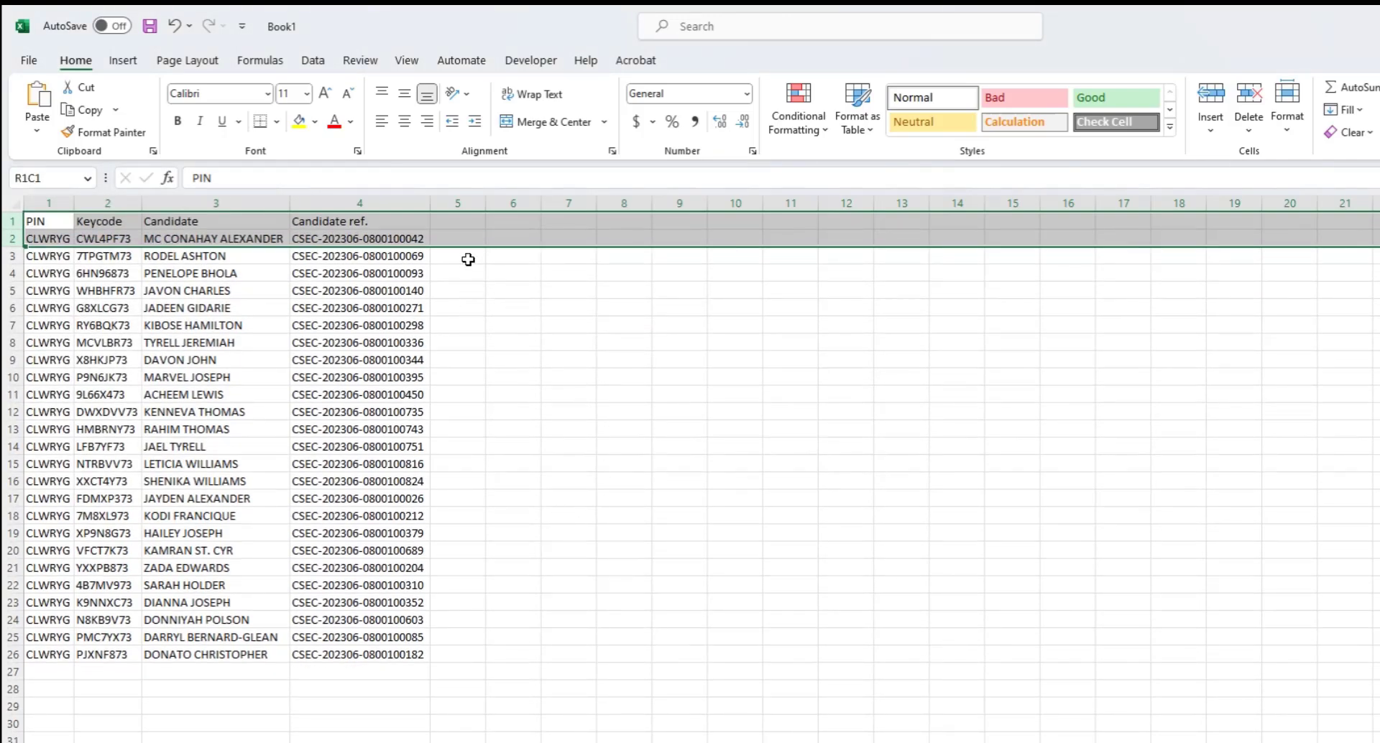
- Number the candidates from 1 to 25 in the empty column beside Candidate ref., filling the cells as a series
left_click(458, 240)
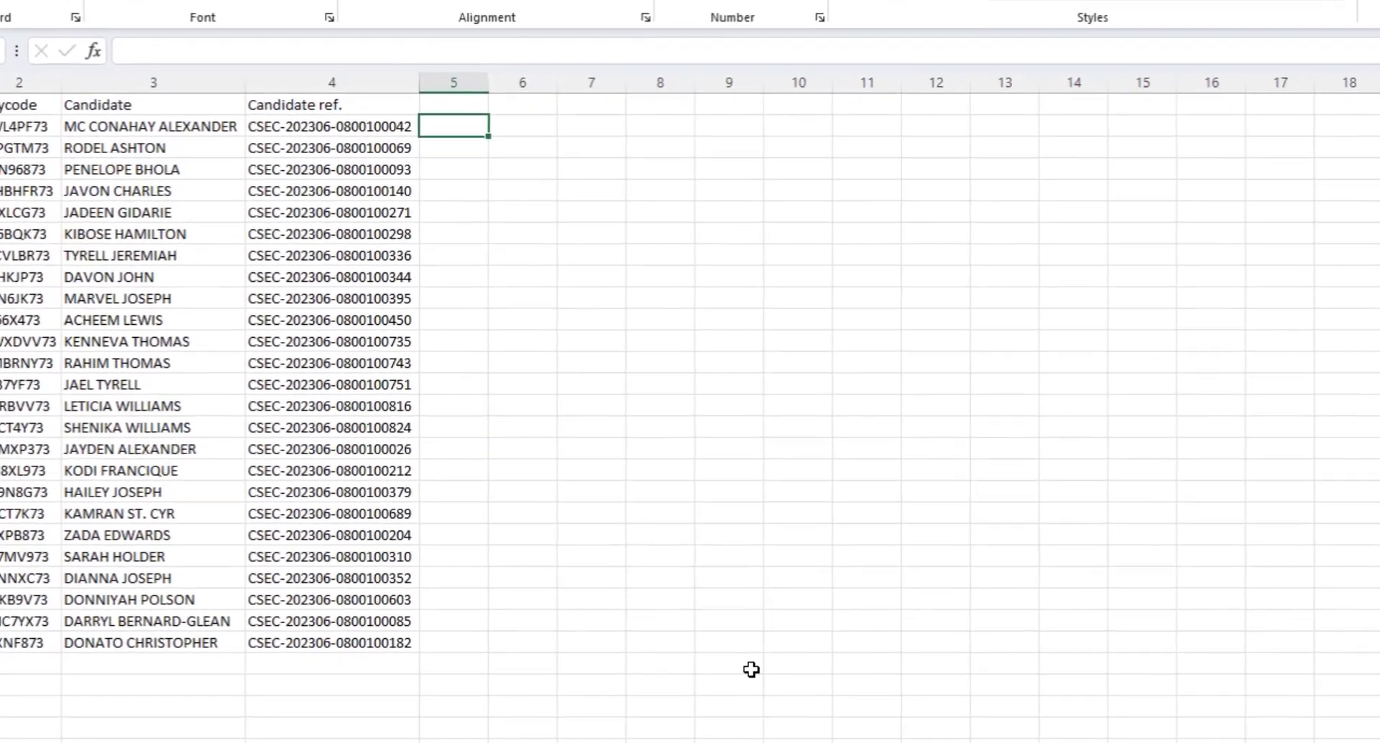
type("1")
left_click(577, 199)
left_click(465, 124)
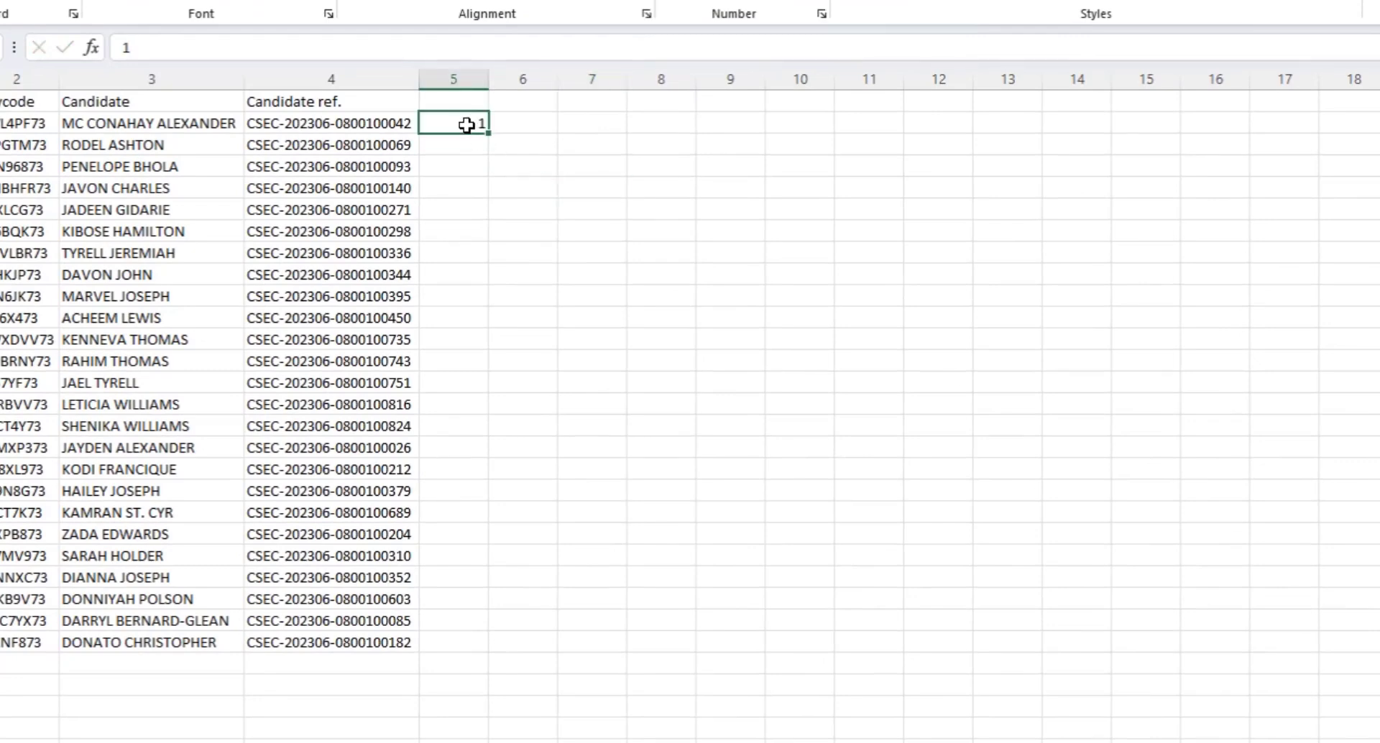
left_click_drag(490, 135, 494, 652)
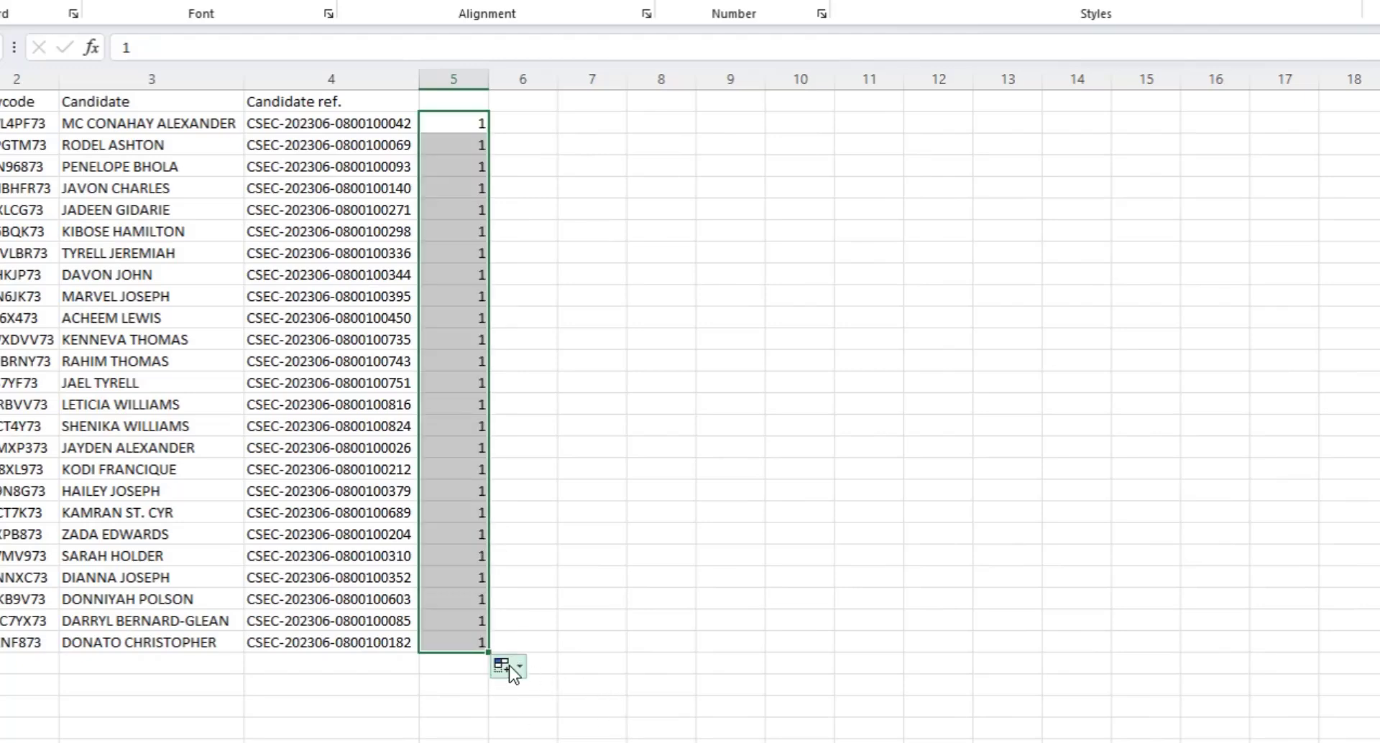
left_click(510, 667)
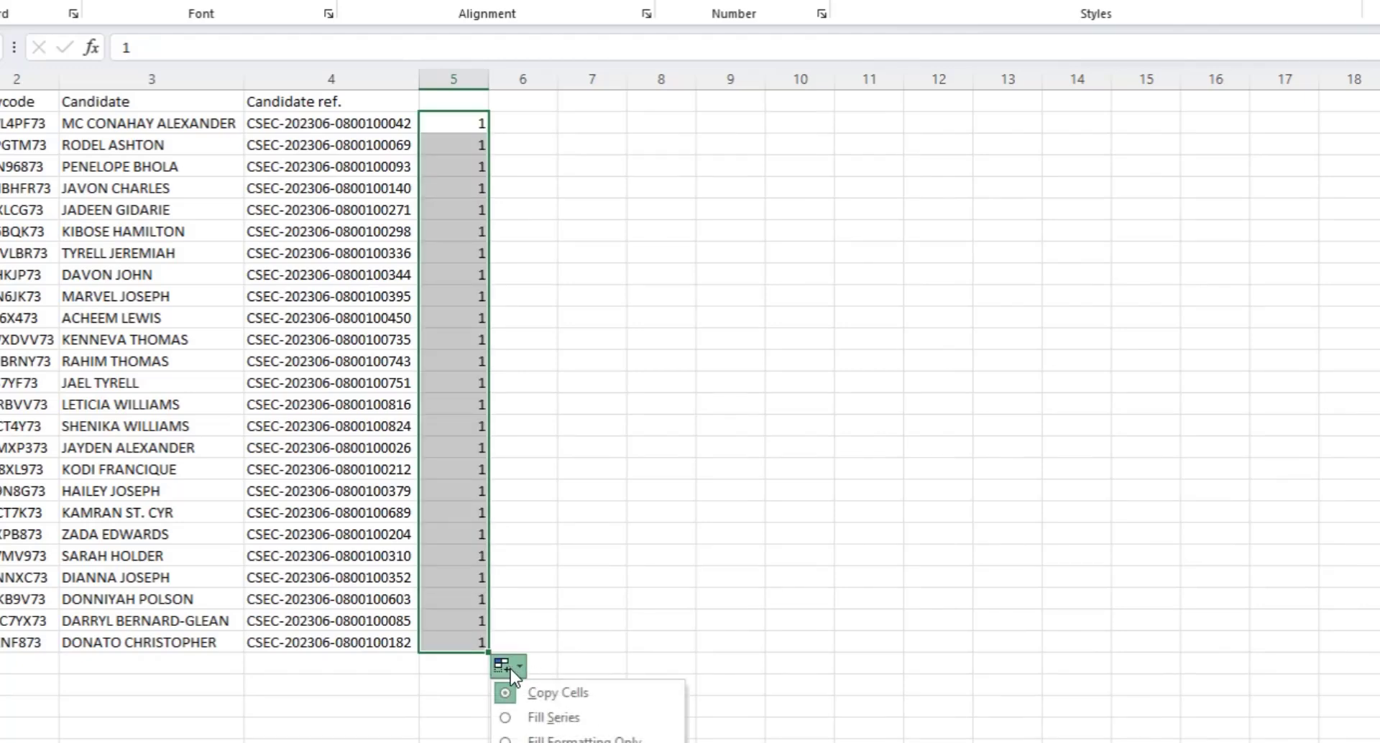
left_click(564, 721)
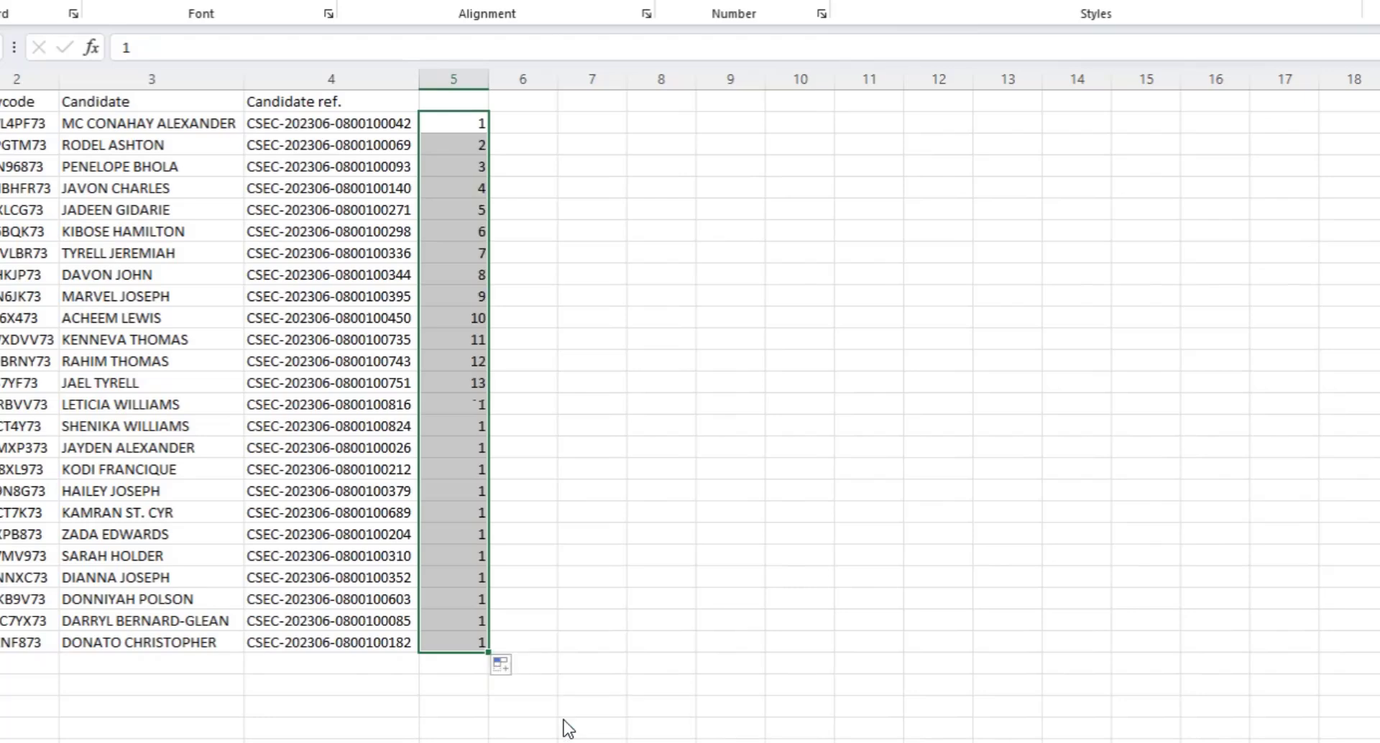
- Copy the numbers 1 to 25 and paste them directly below the existing numbers in column 5
left_click(479, 127)
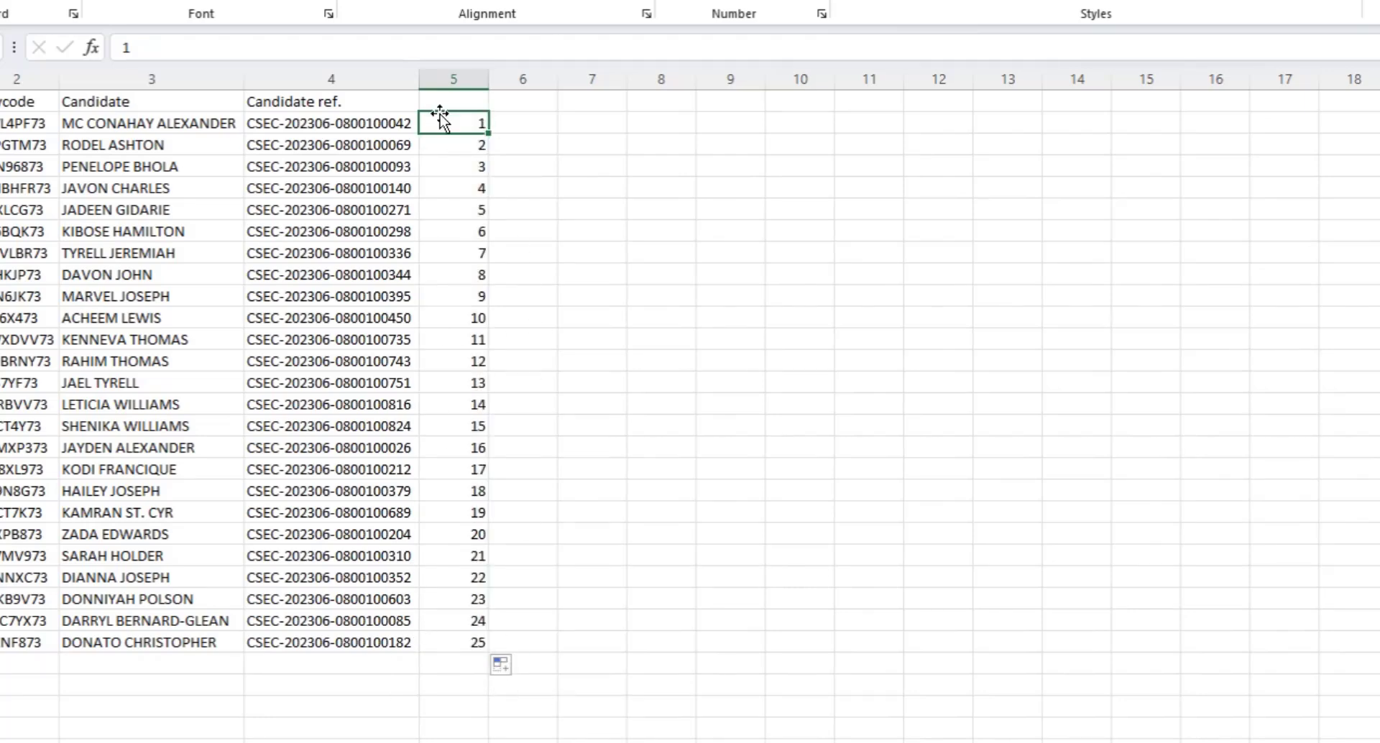
left_click_drag(446, 120, 447, 641)
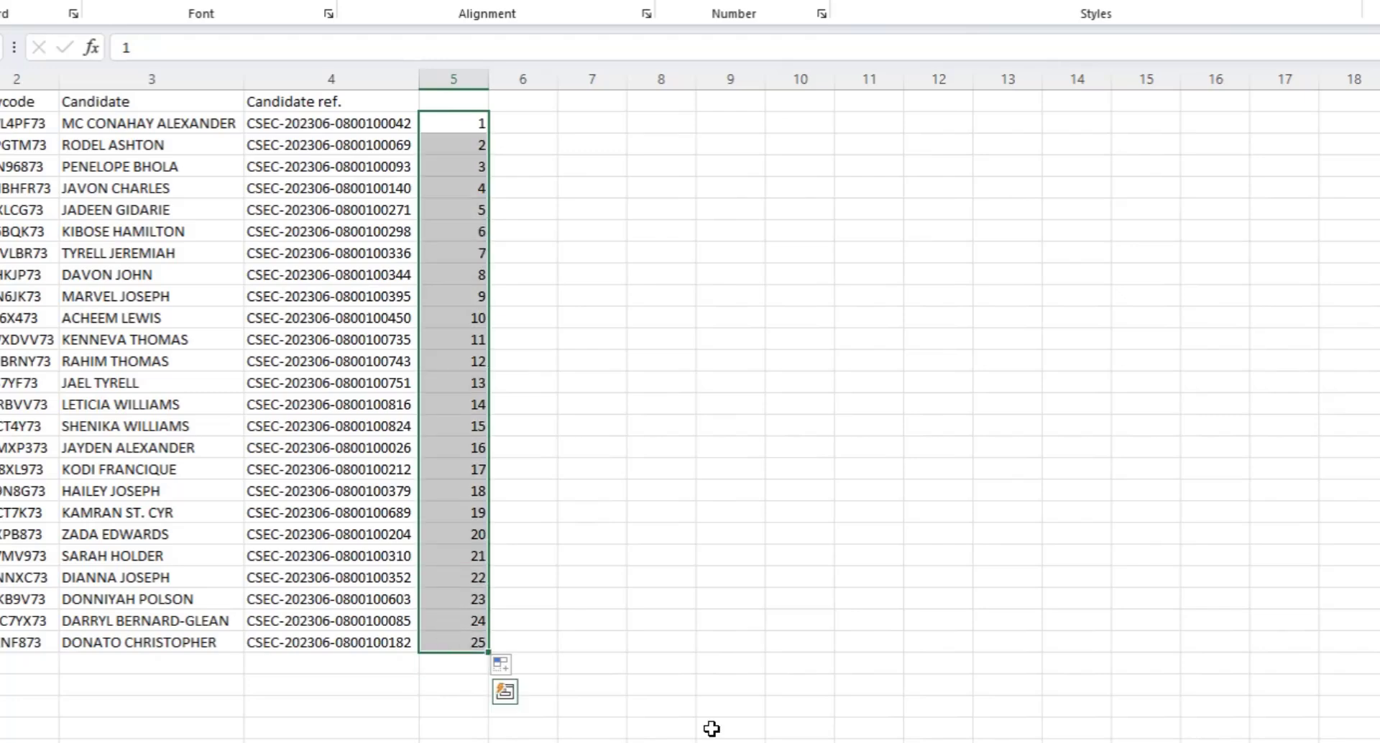
key("ctrl+c")
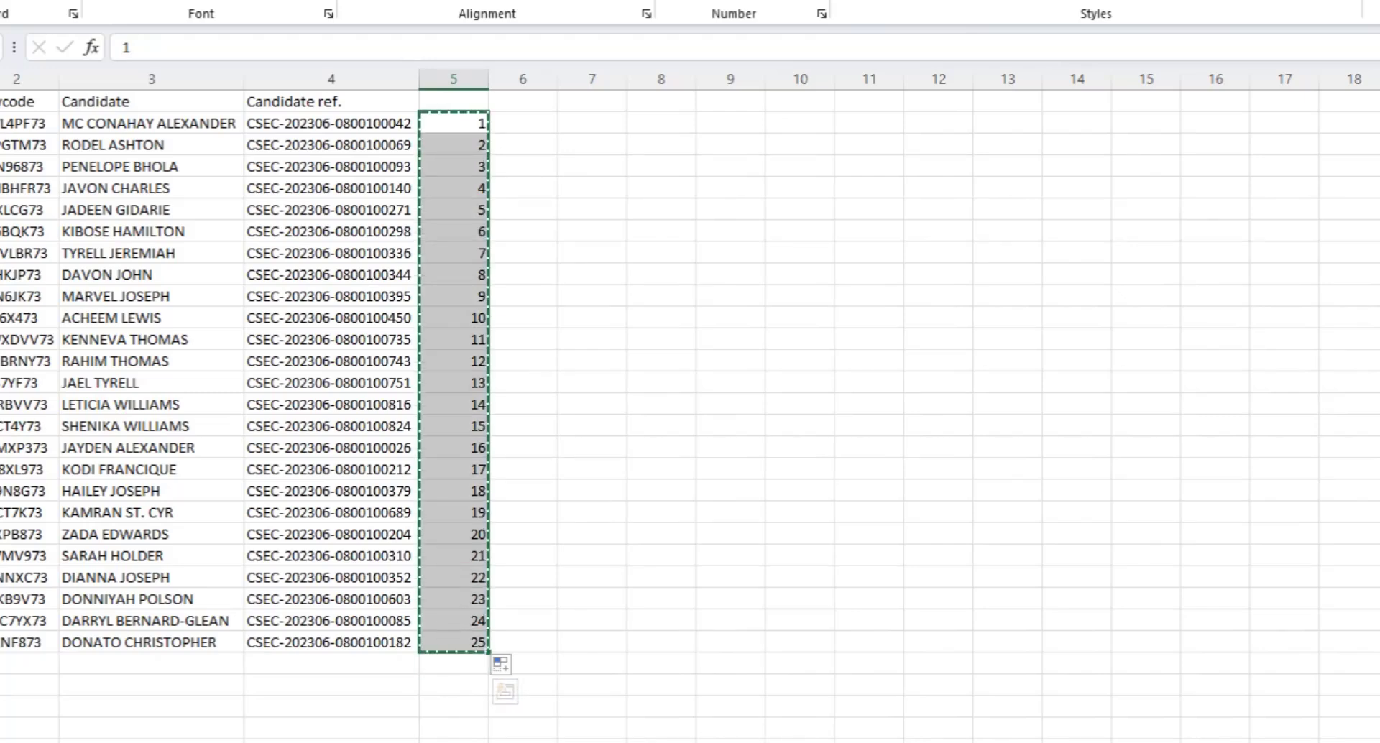
left_click(449, 668)
key("ctrl+v")
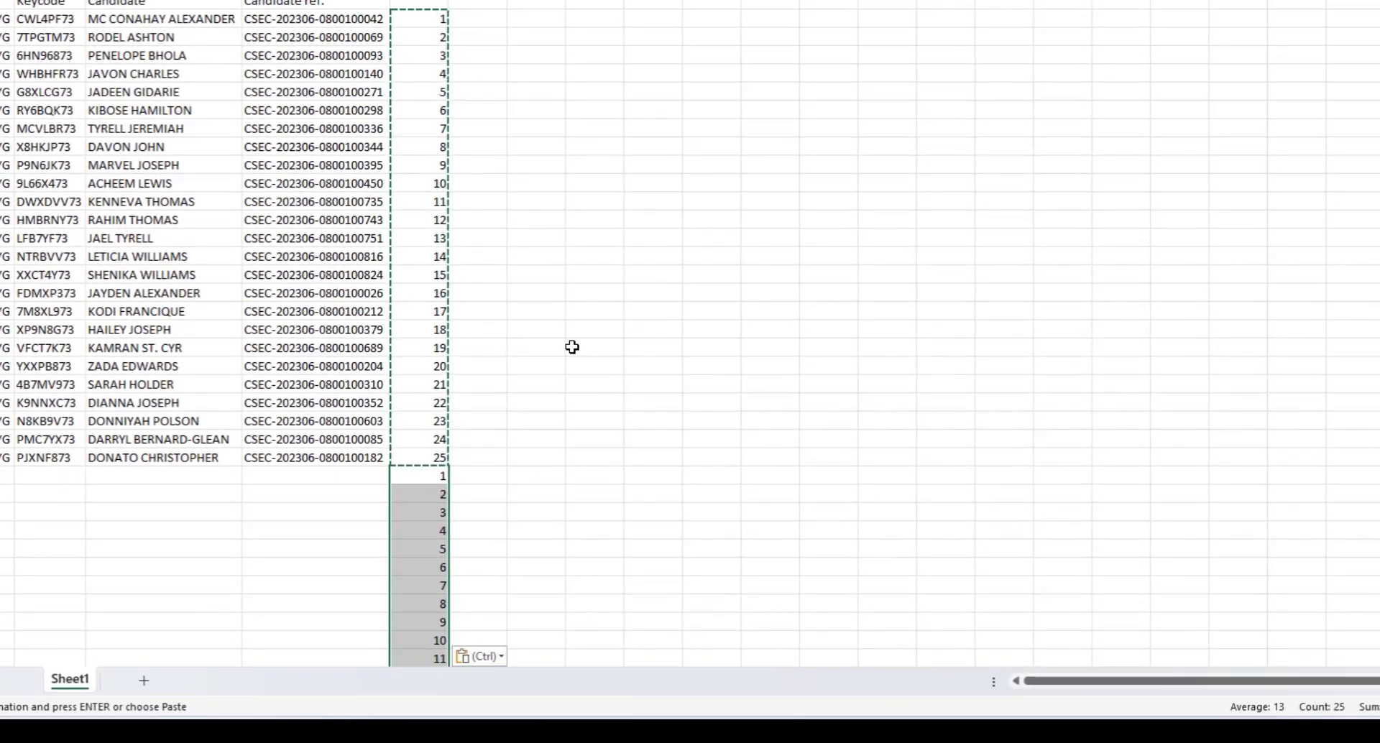
scroll(583, 380, "down", 6)
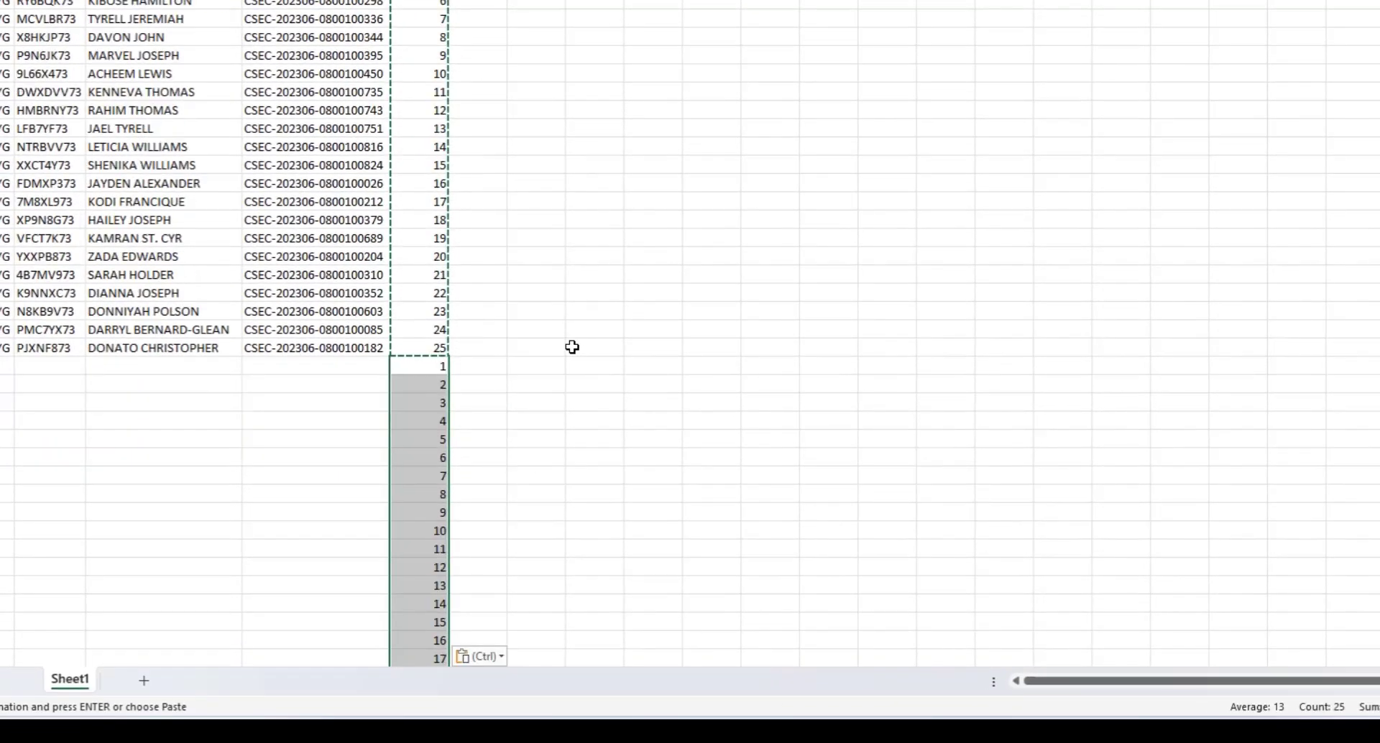
scroll(572, 347, "up", 6)
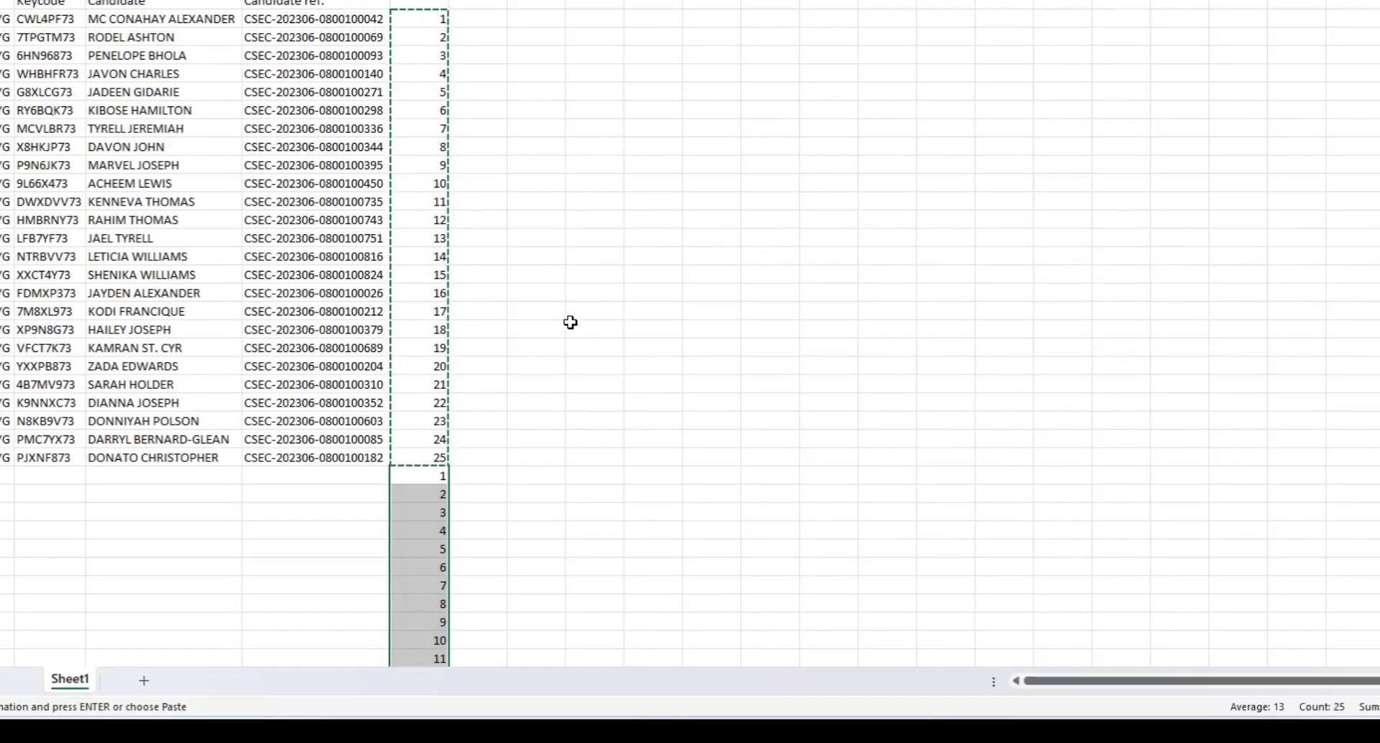
key("Escape")
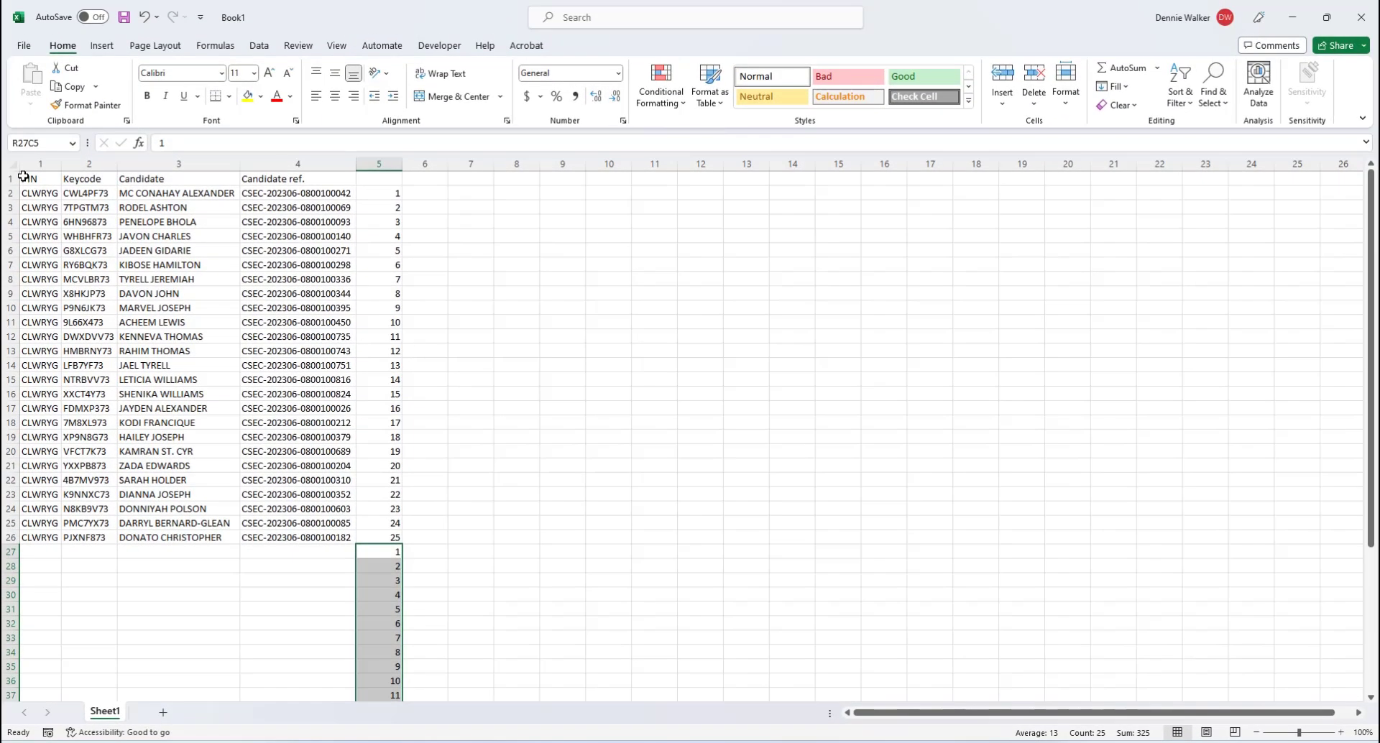
- Sort the whole list, including both sets of numbers, by column 5 from smallest to largest, treating the first row as headers
left_click_drag(23, 177, 381, 677)
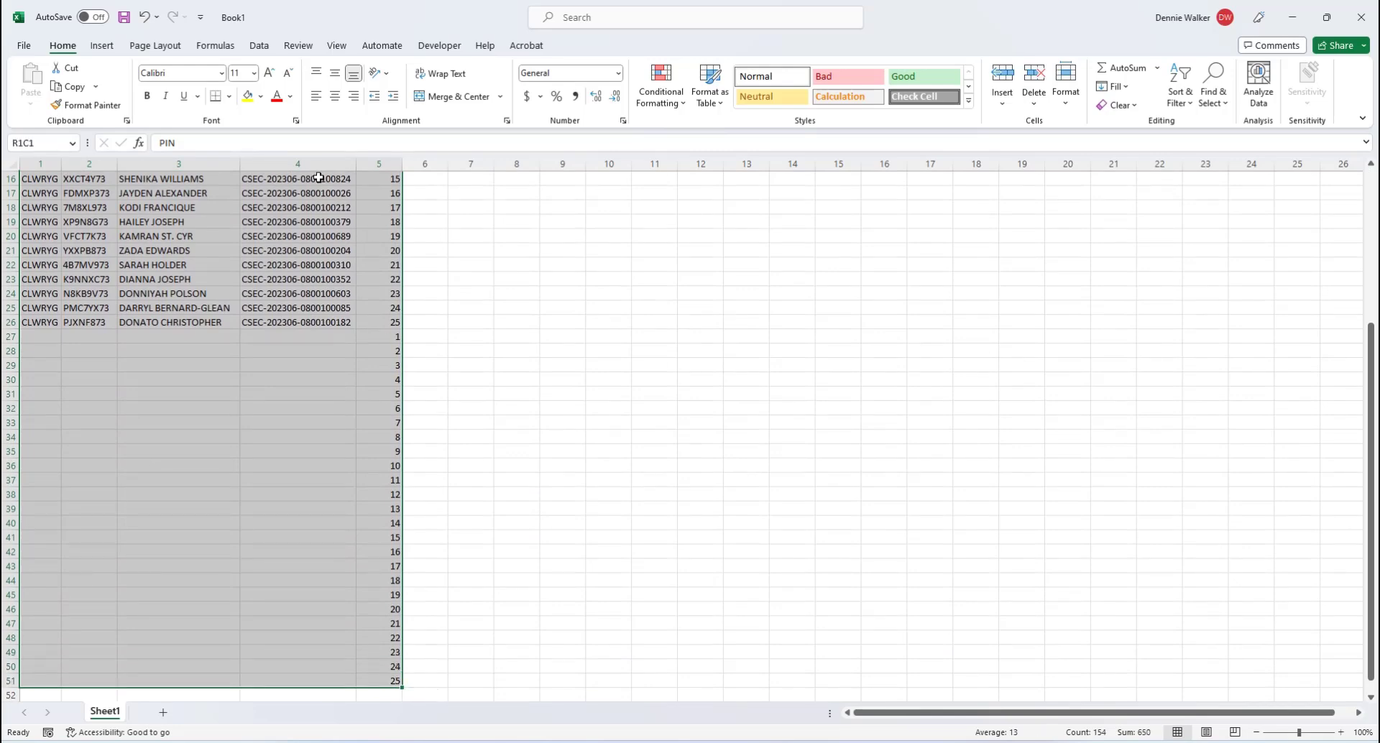
left_click(257, 52)
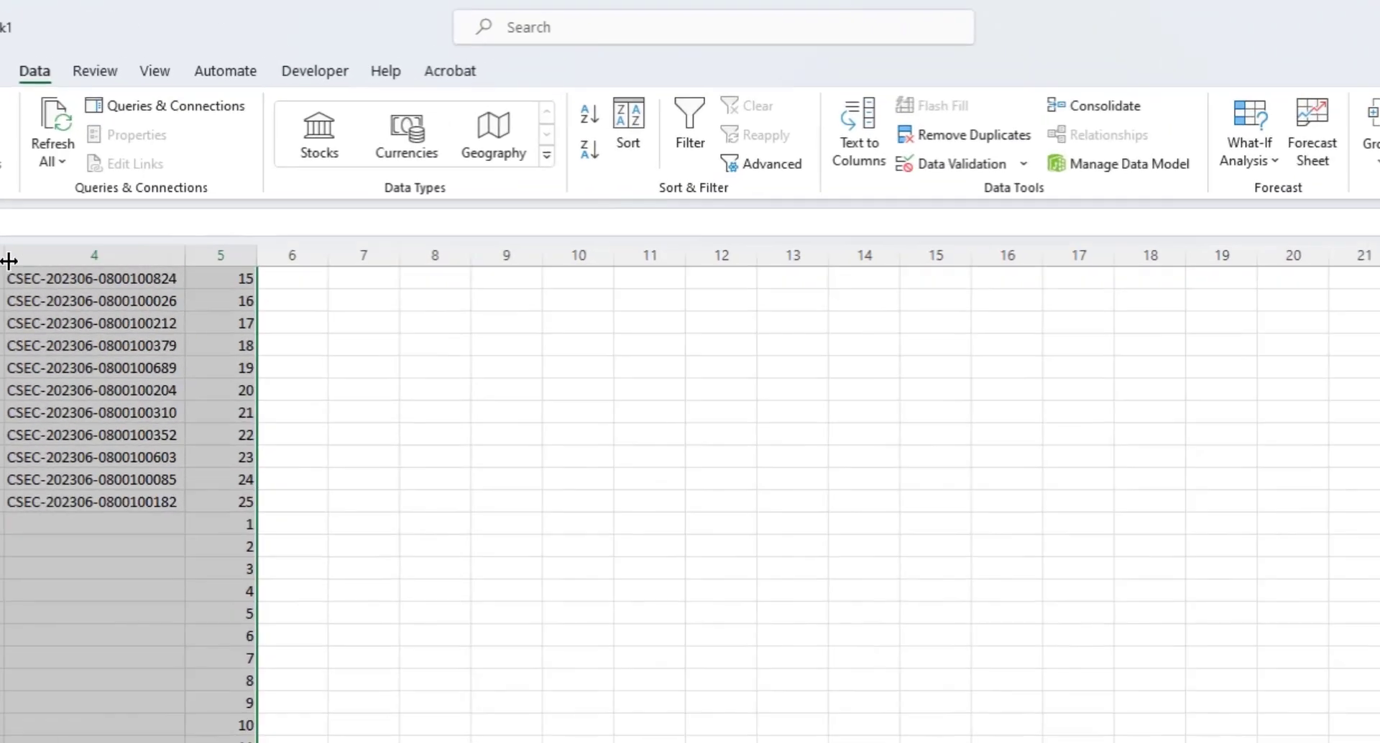
scroll(243, 163, "up", 5)
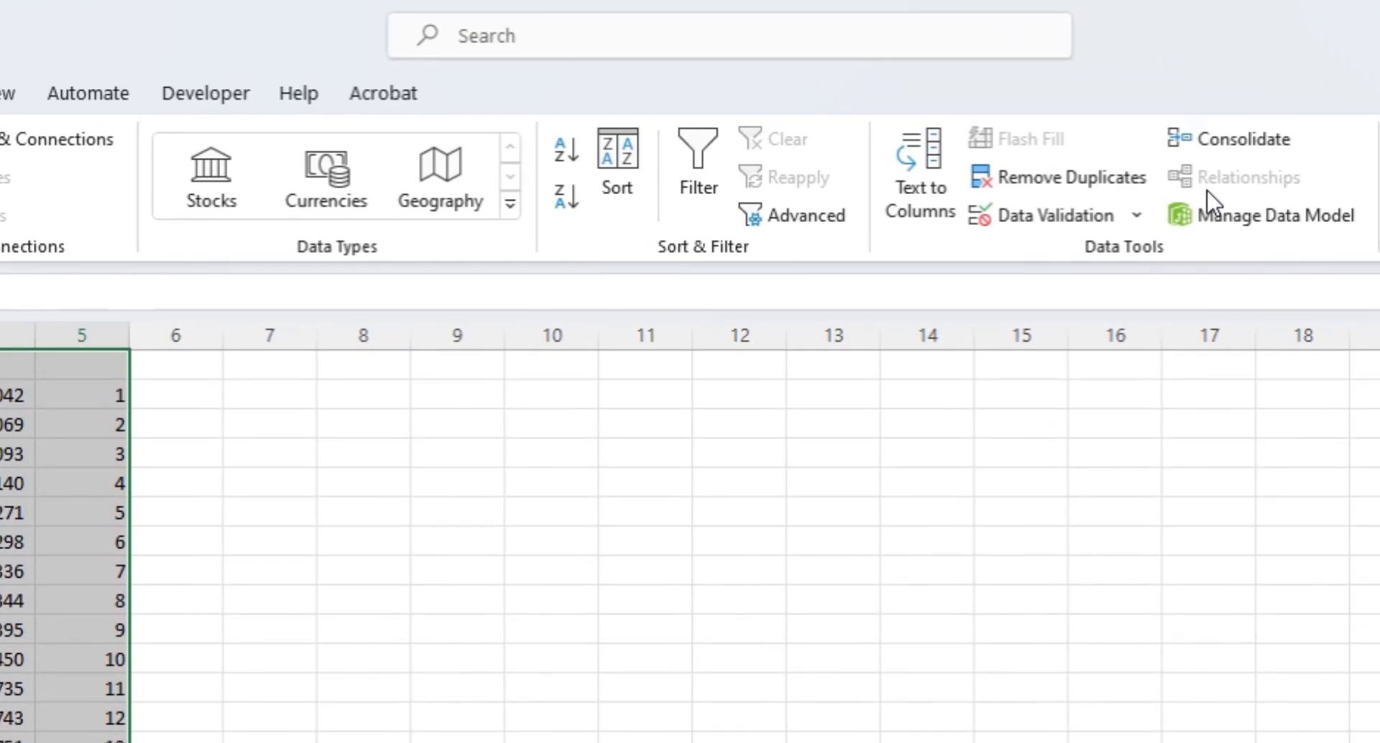
left_click(1290, 146)
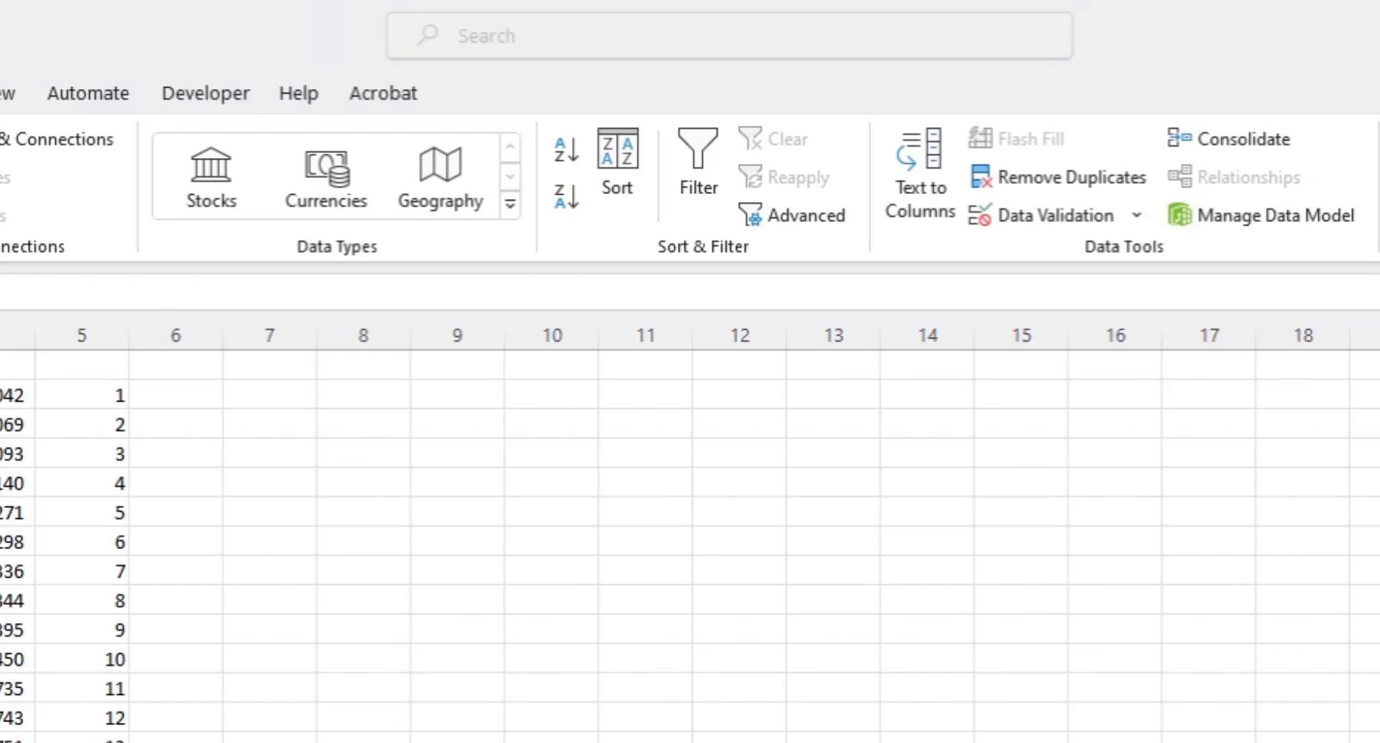
left_click(617, 179)
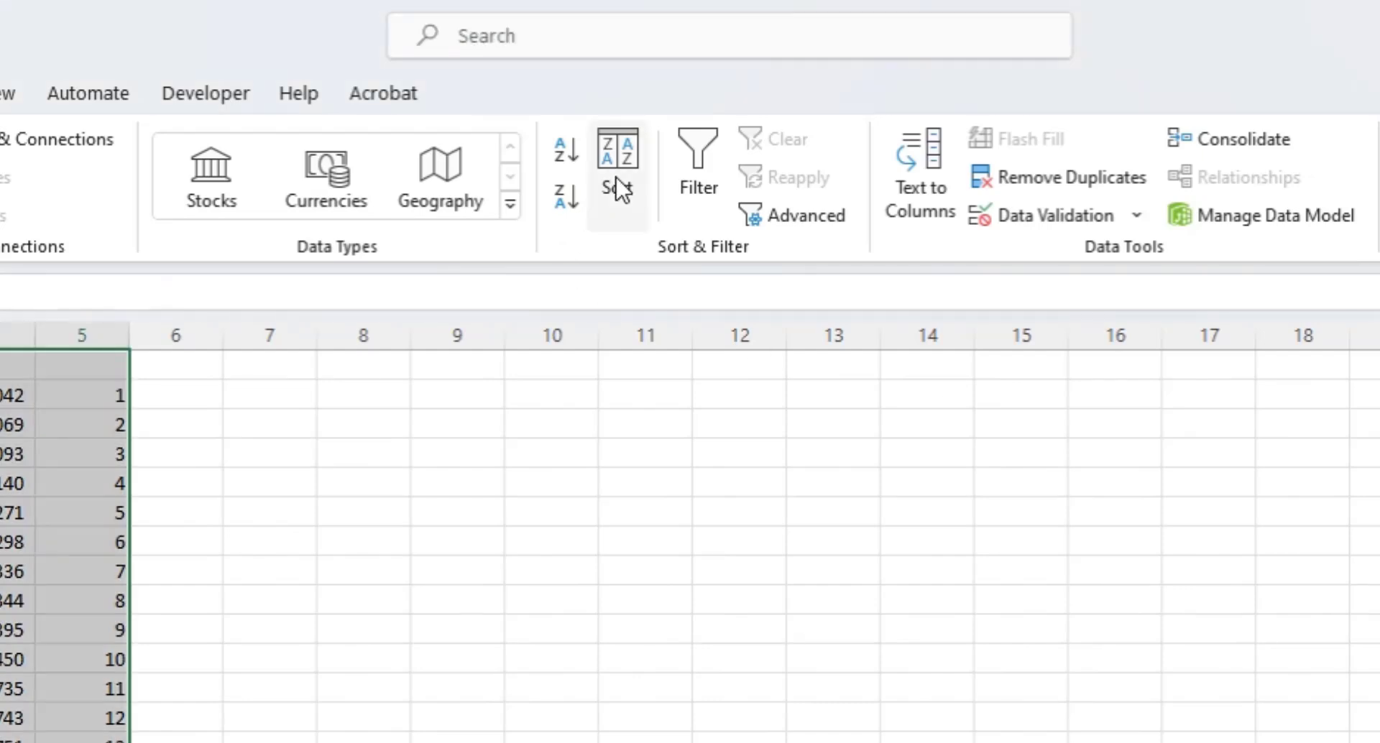
left_click(623, 194)
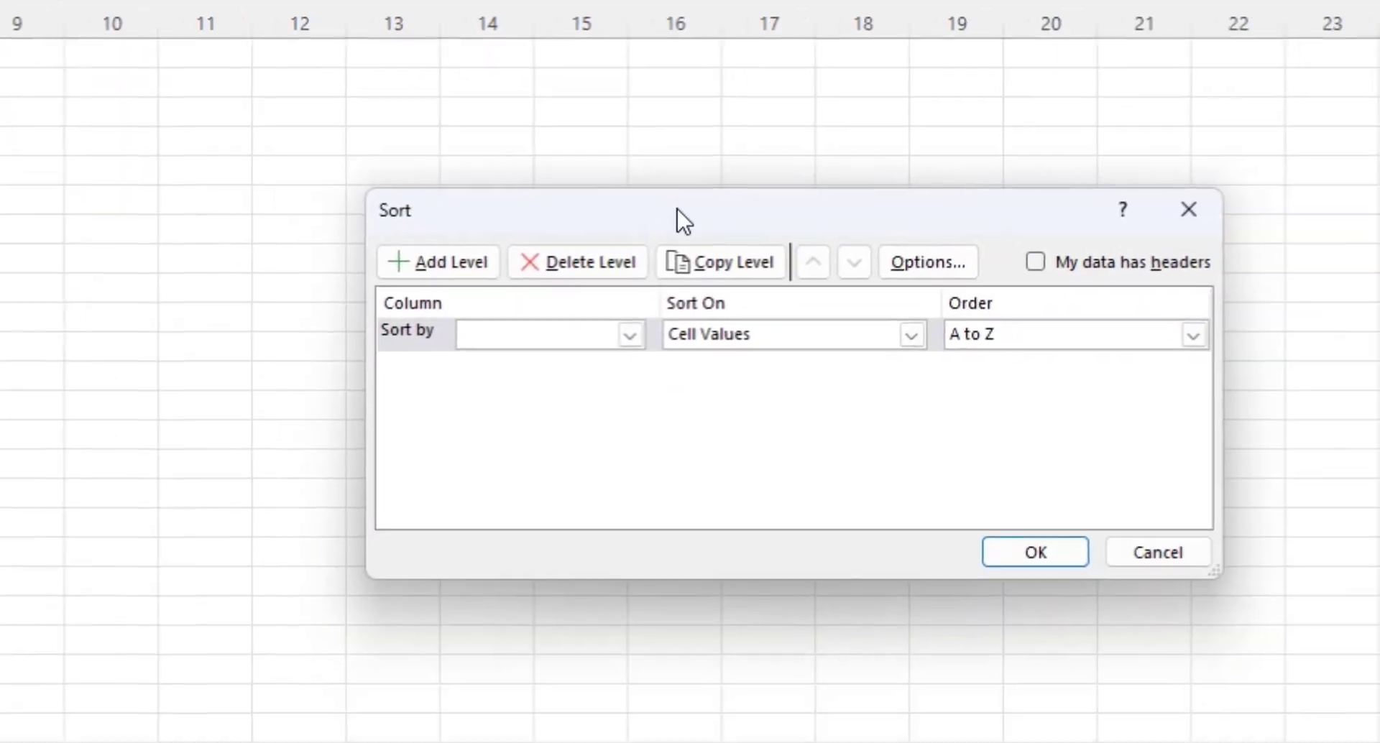
left_click_drag(1075, 492, 226, 270)
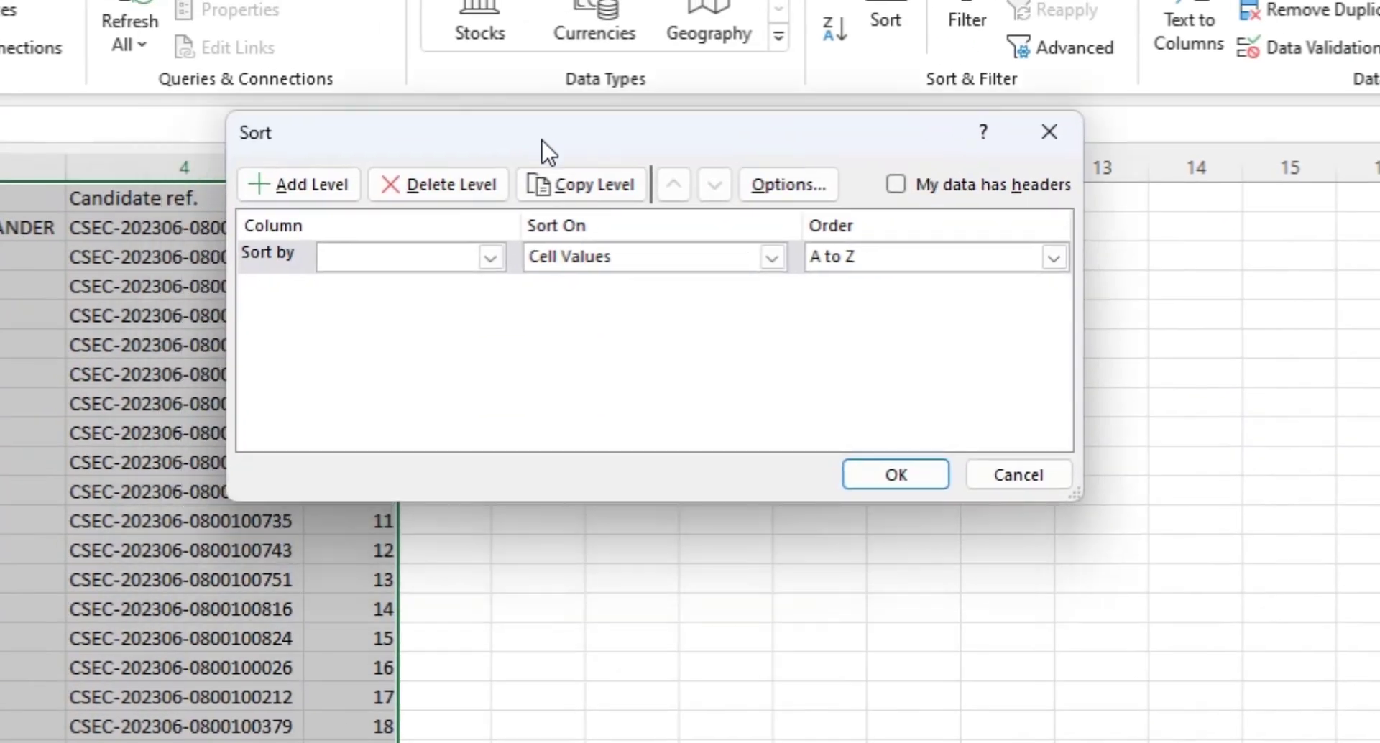
left_click(896, 185)
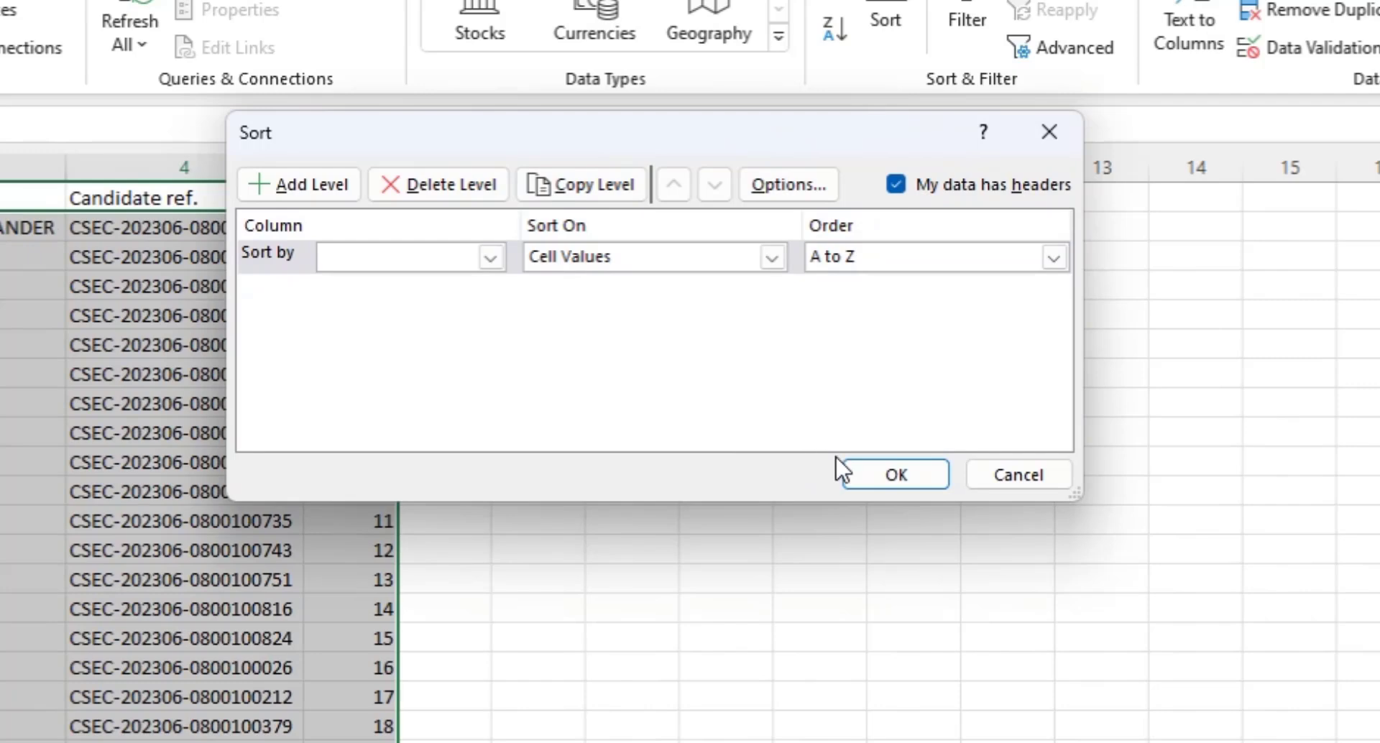
left_click(491, 258)
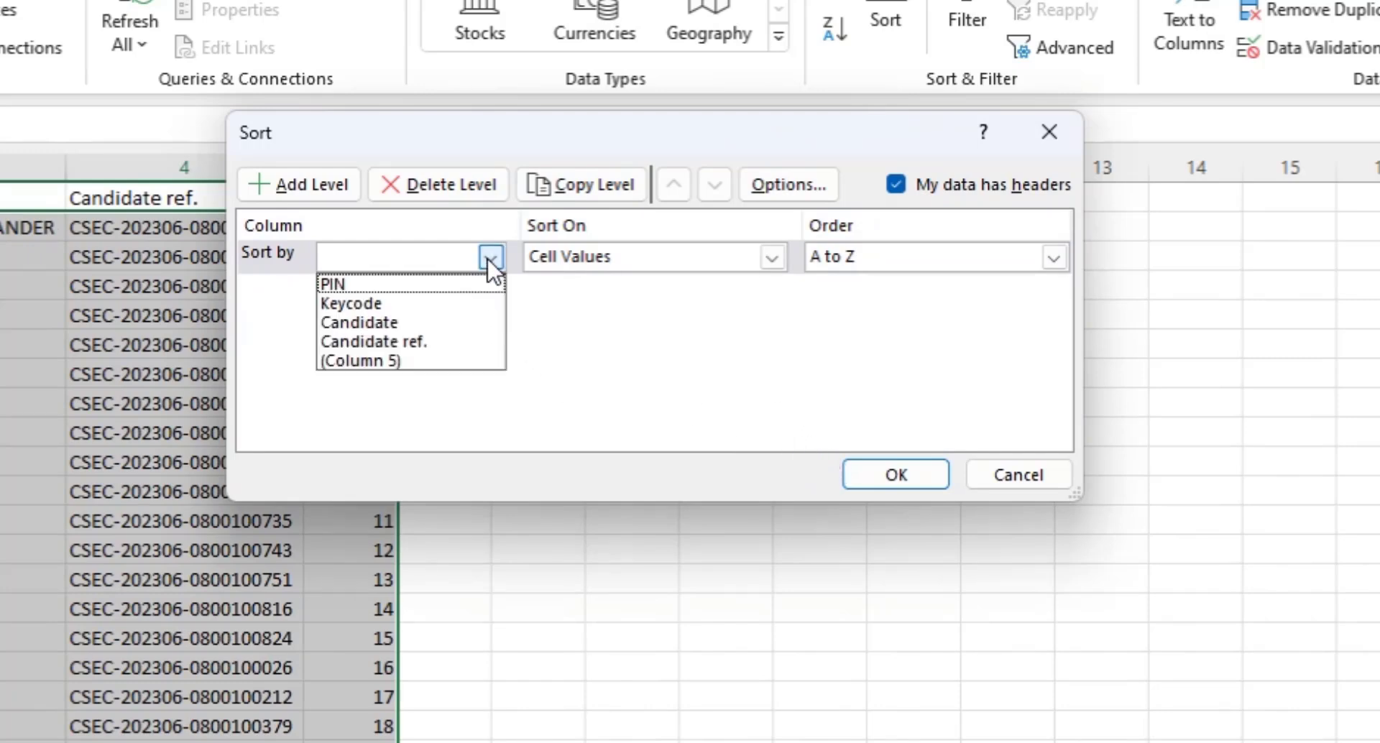
left_click(420, 364)
left_click_drag(455, 148, 643, 87)
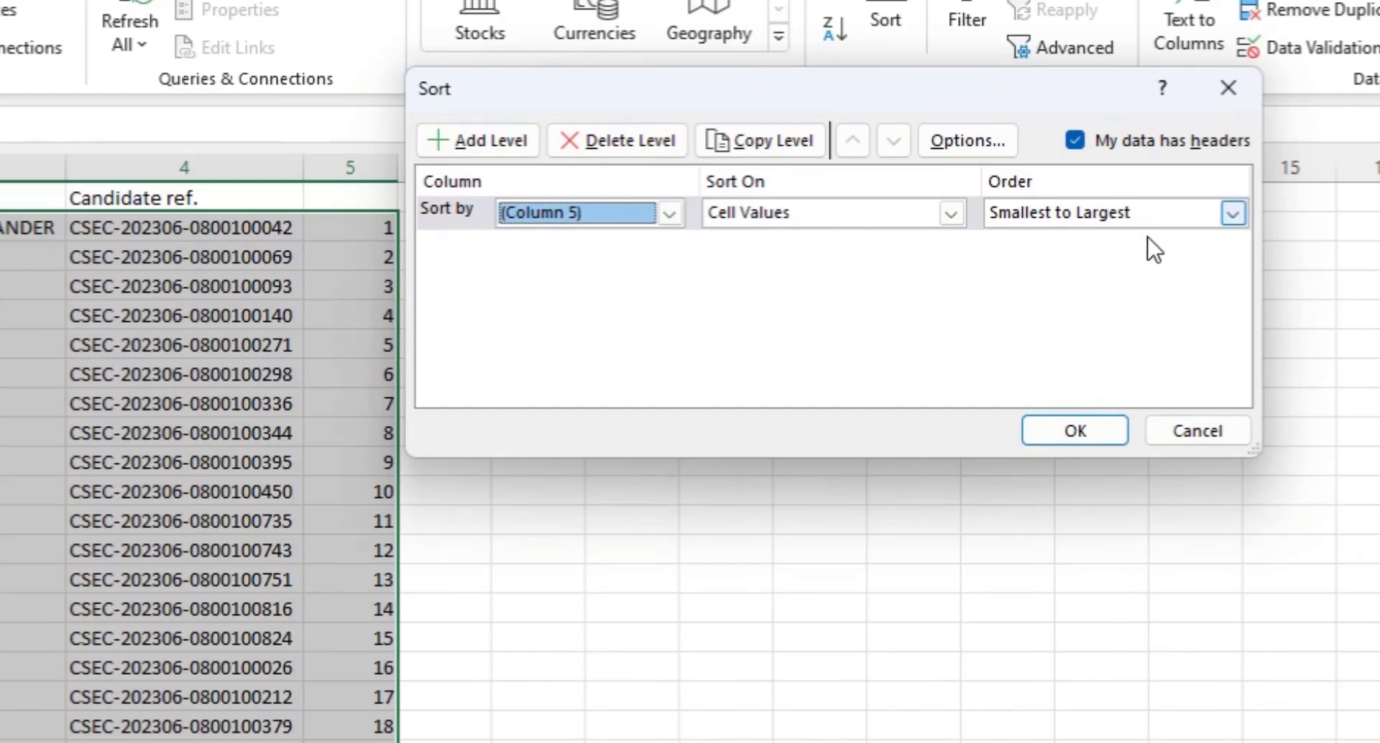
left_click(1070, 432)
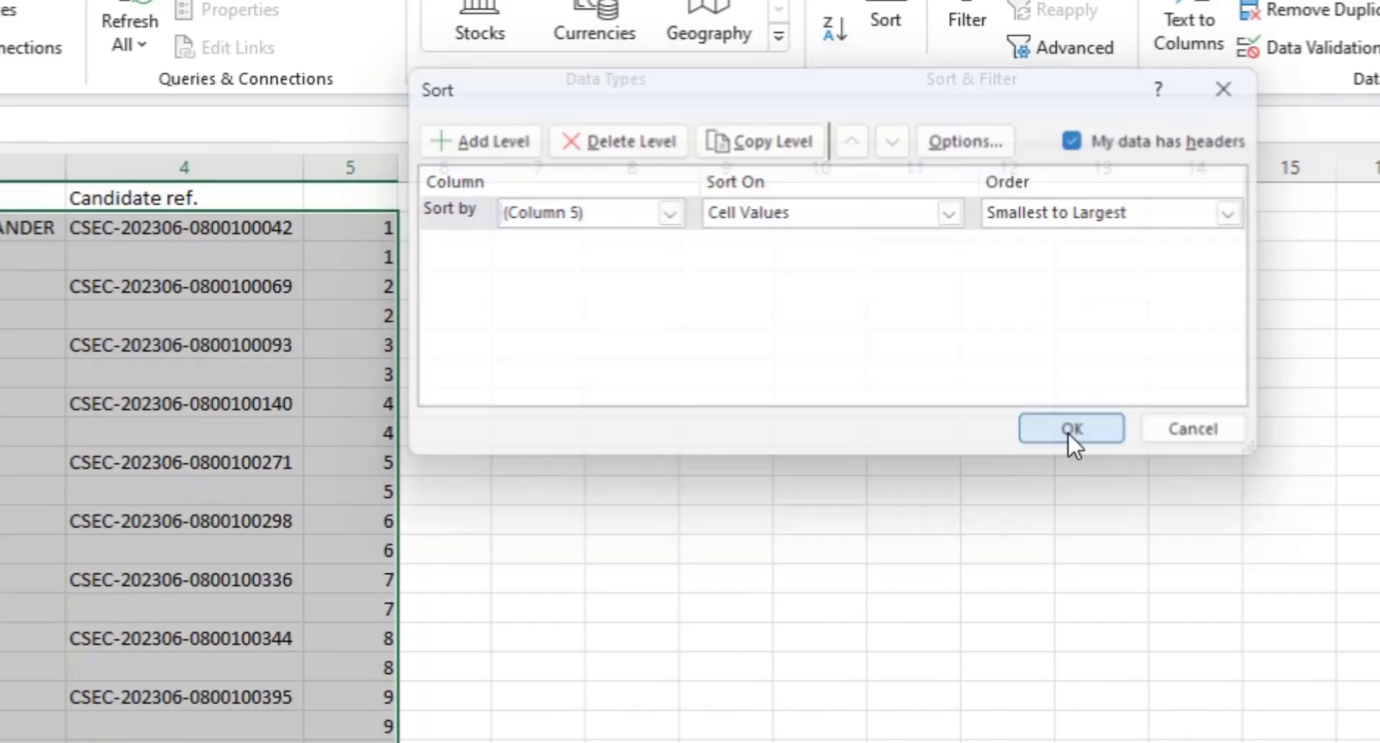
- Set the font size of the entire spaced list to 14
left_click(48, 344)
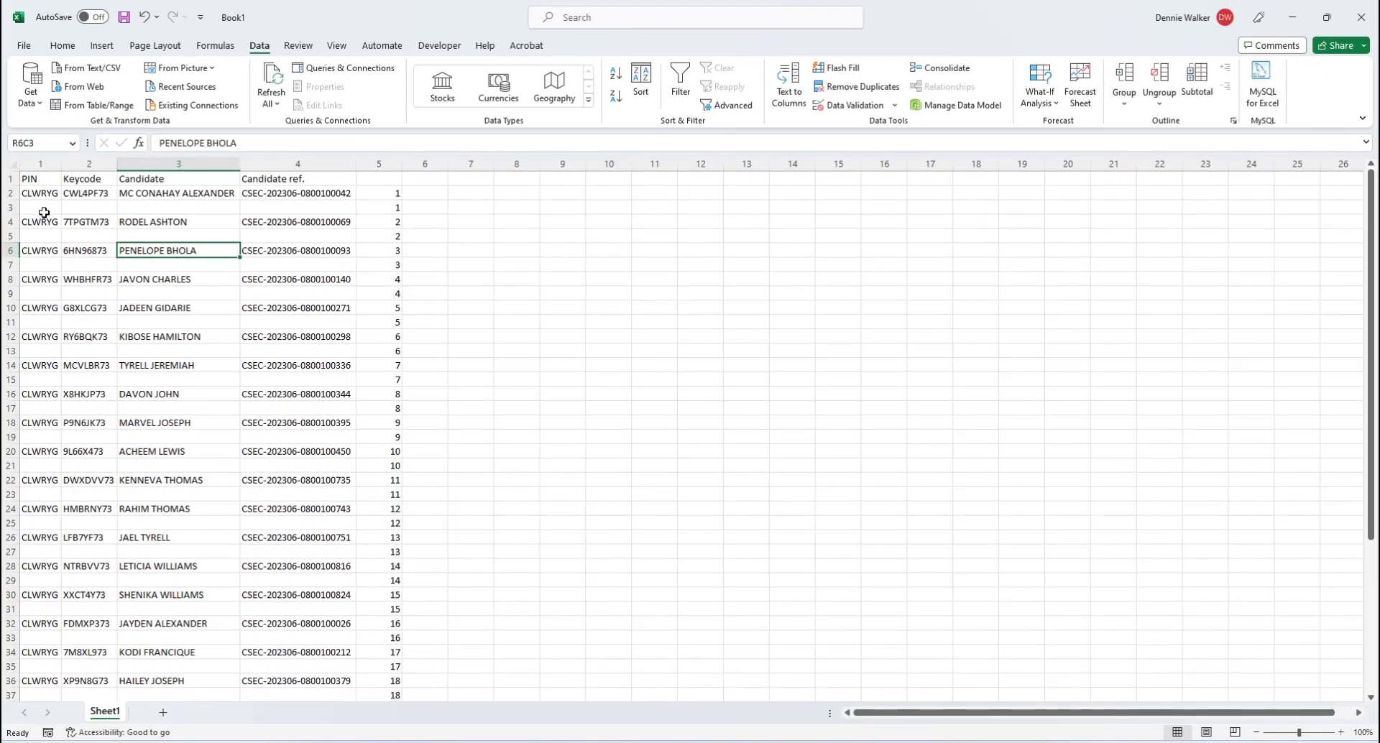
scroll(332, 423, "down", 1)
scroll(332, 424, "down", 3)
scroll(332, 423, "up", 4)
left_click(10, 207)
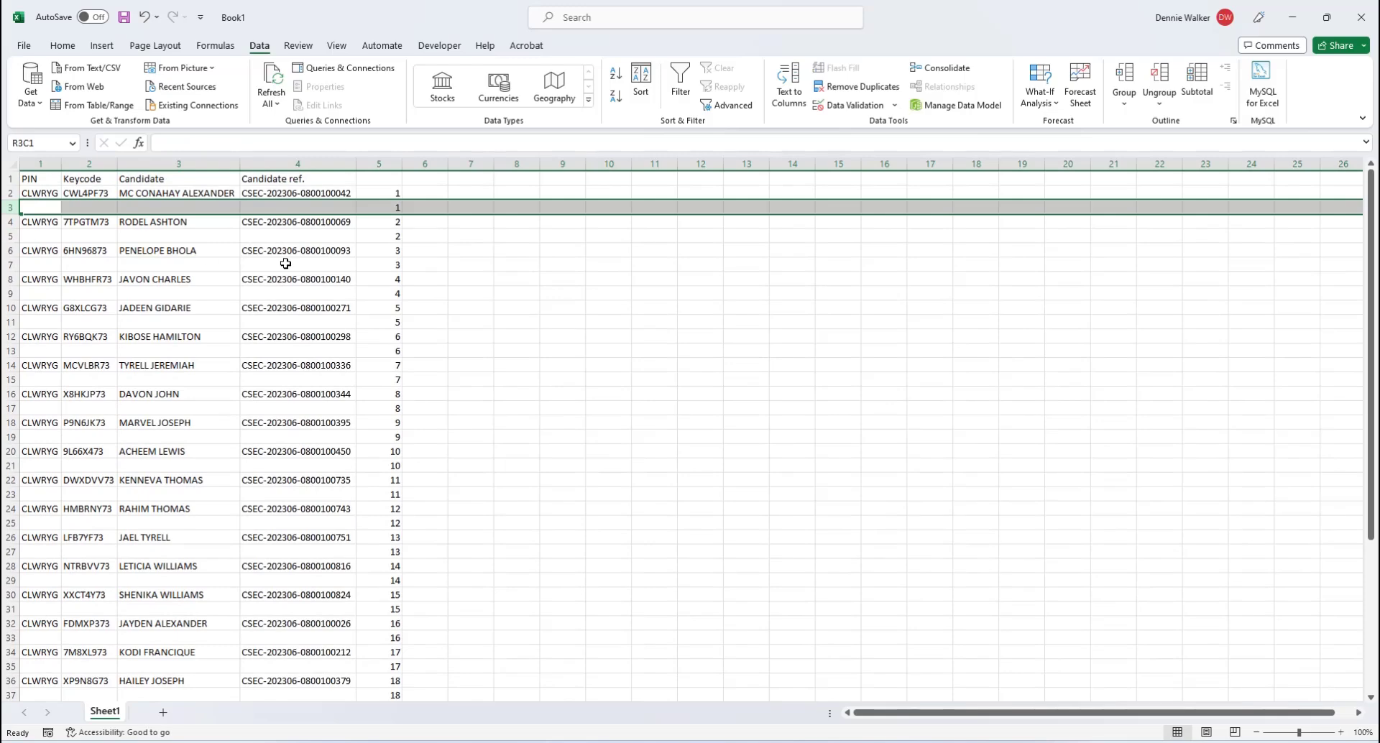
left_click_drag(29, 179, 373, 650)
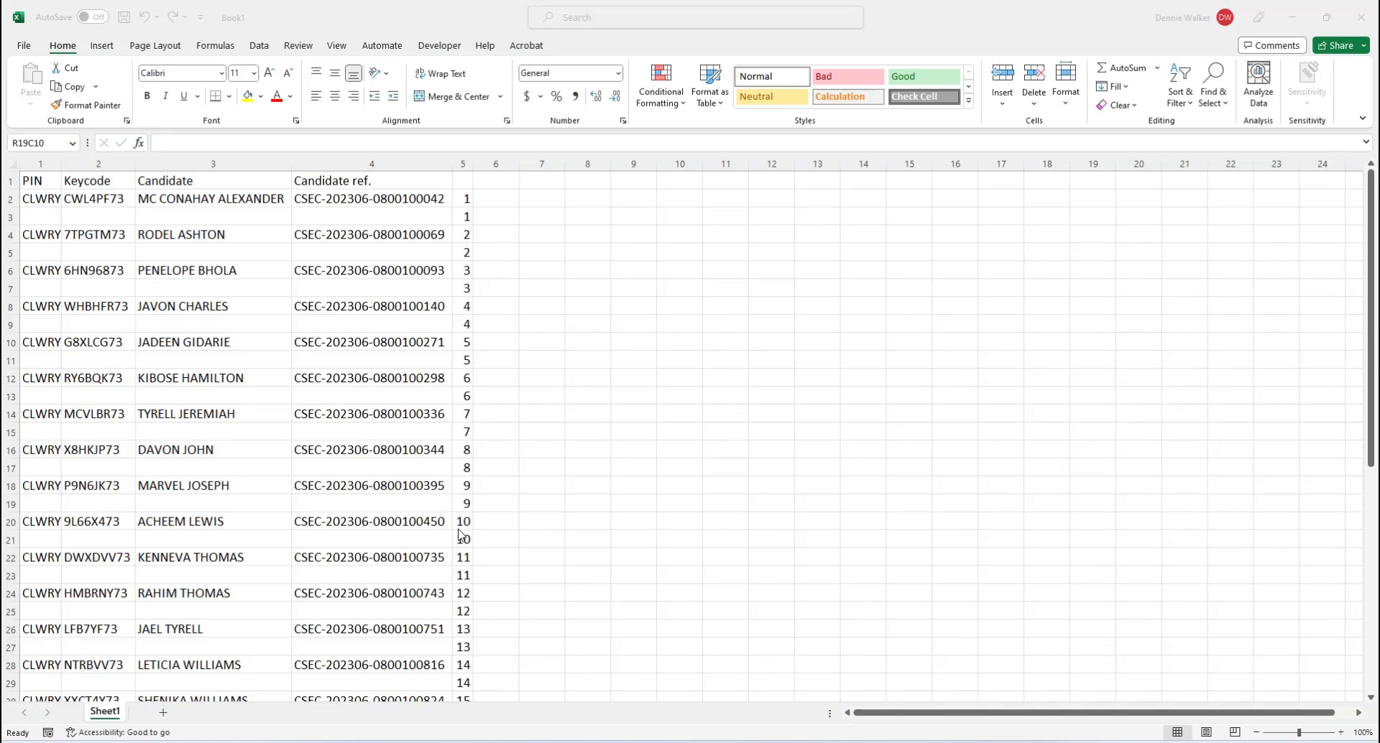
- Delete the helper column of duplicated numbers beside Candidate ref
scroll(461, 530, "down", 2)
scroll(461, 530, "up", 3)
left_click(463, 164)
right_click(462, 164)
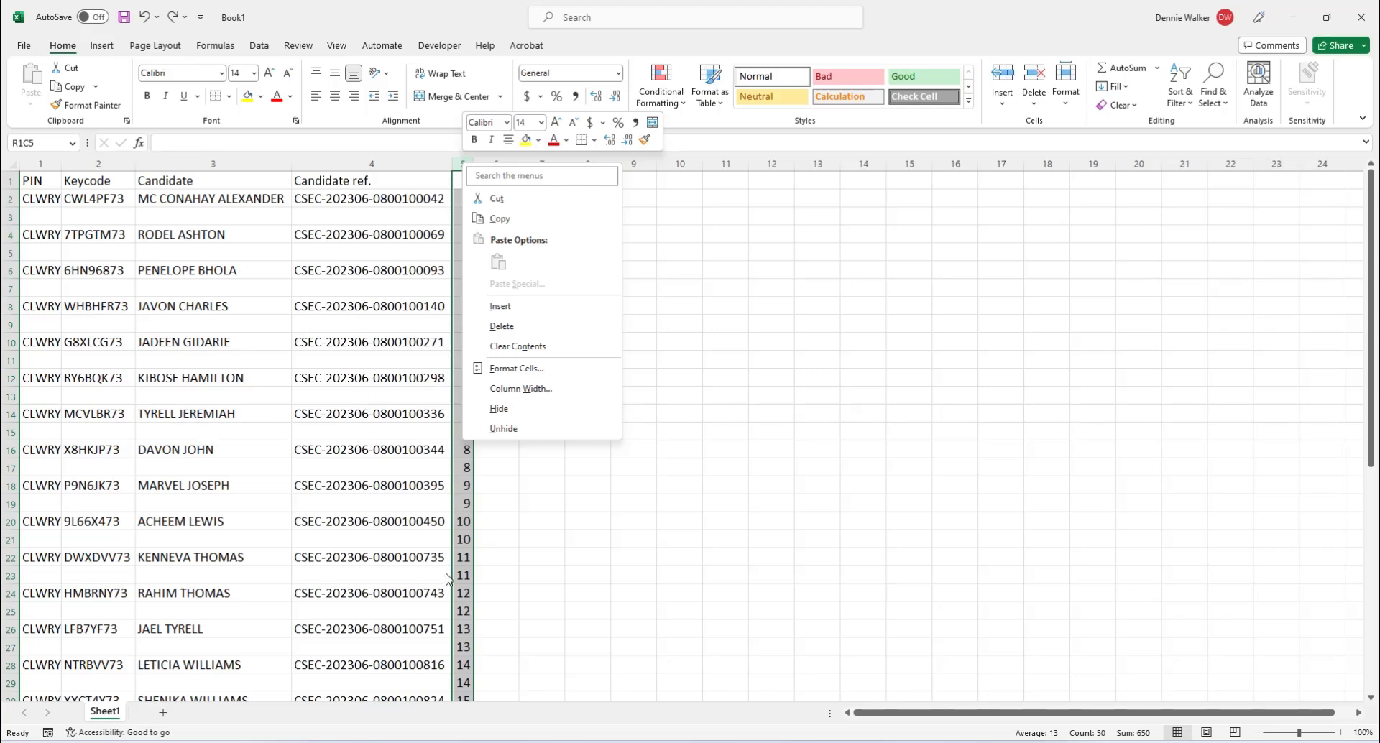
left_click(530, 328)
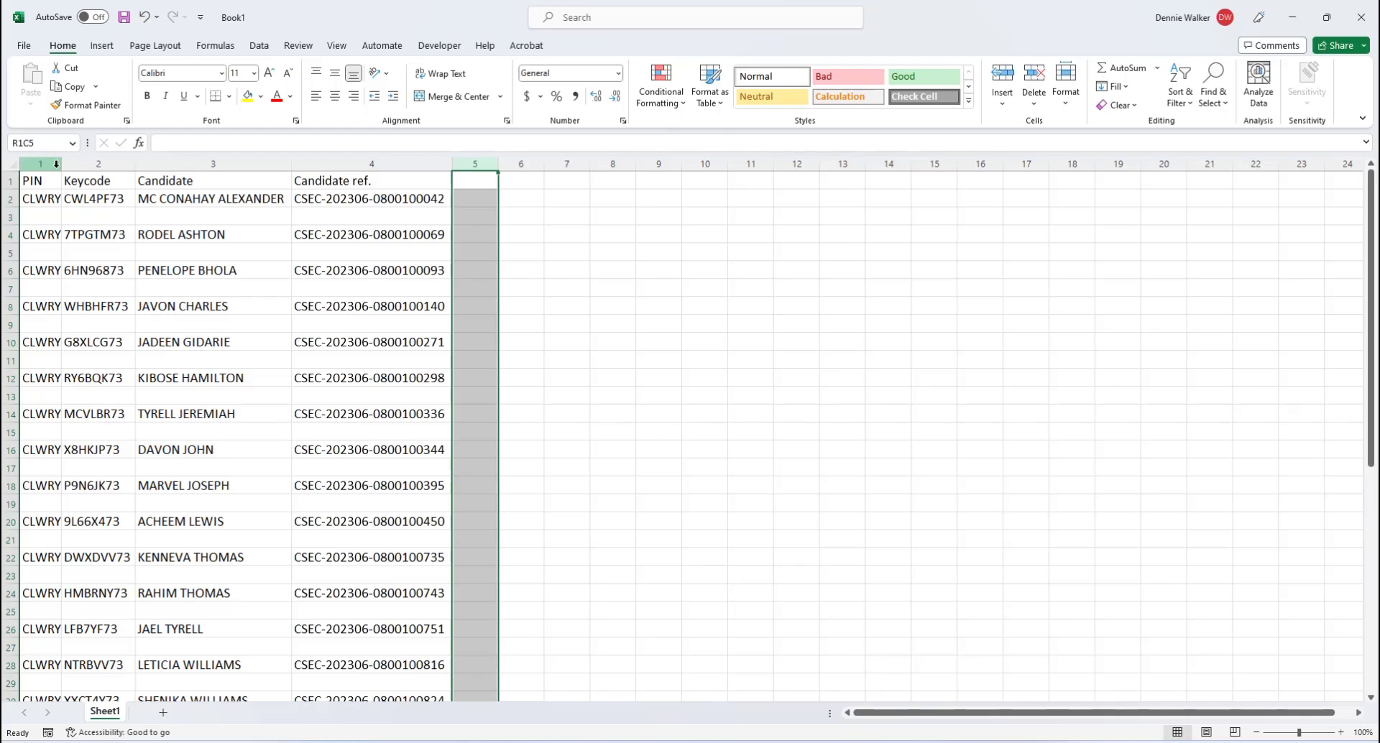
- Move the Keycode column in front of the PIN column
right_click(86, 161)
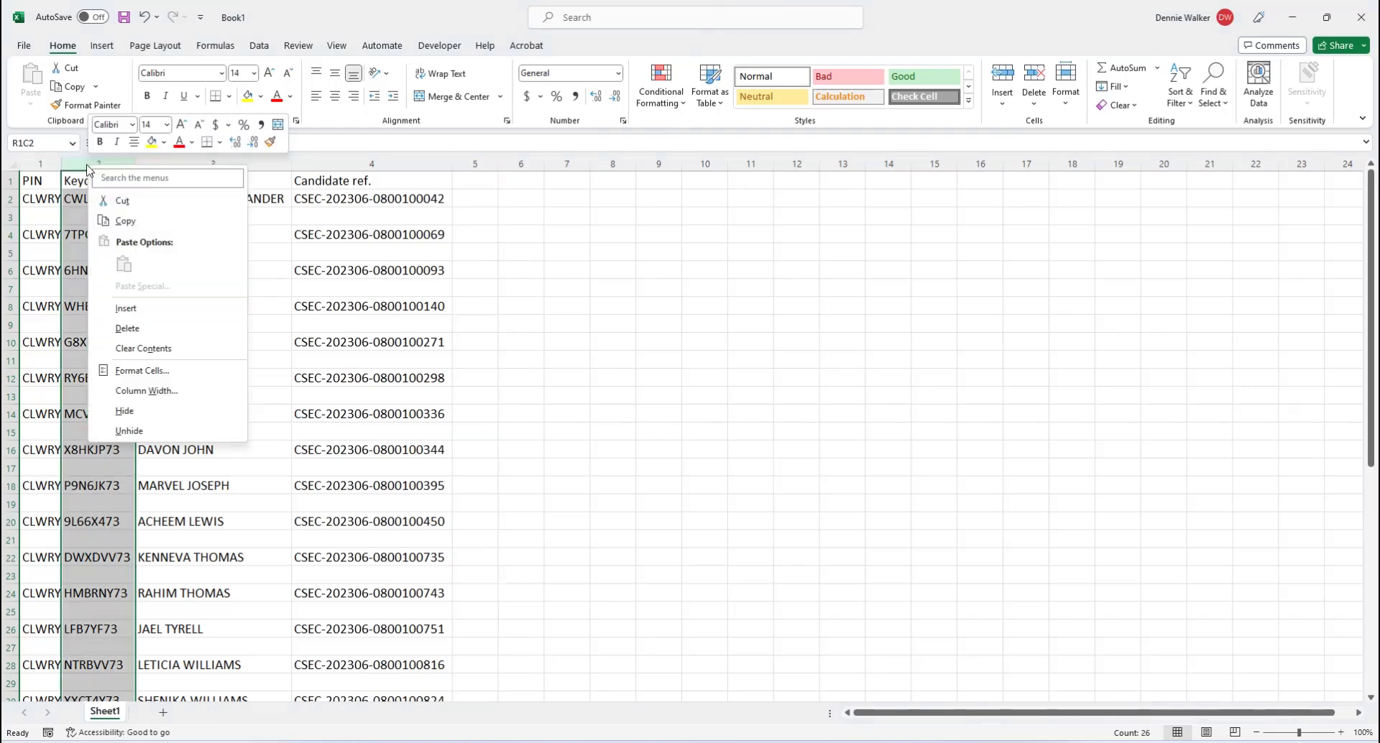
left_click(118, 201)
left_click(30, 162)
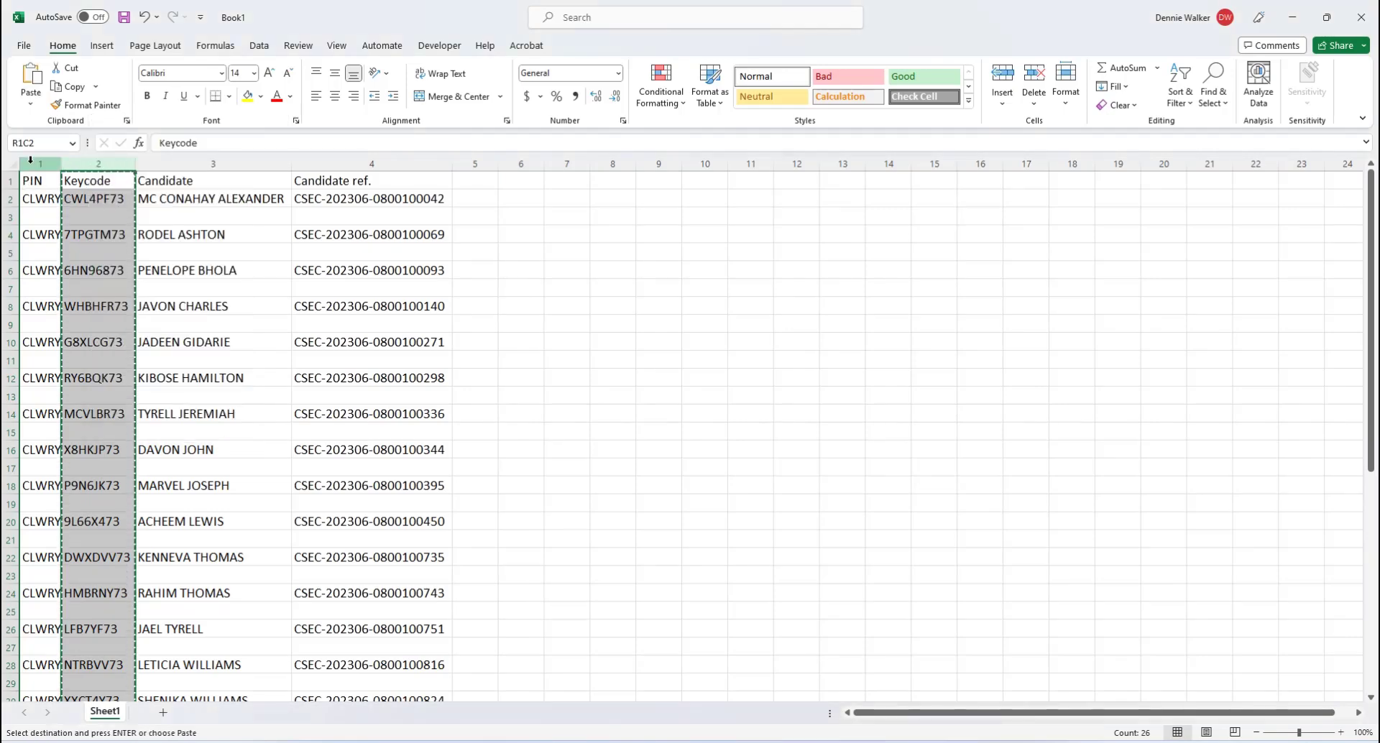
right_click(30, 161)
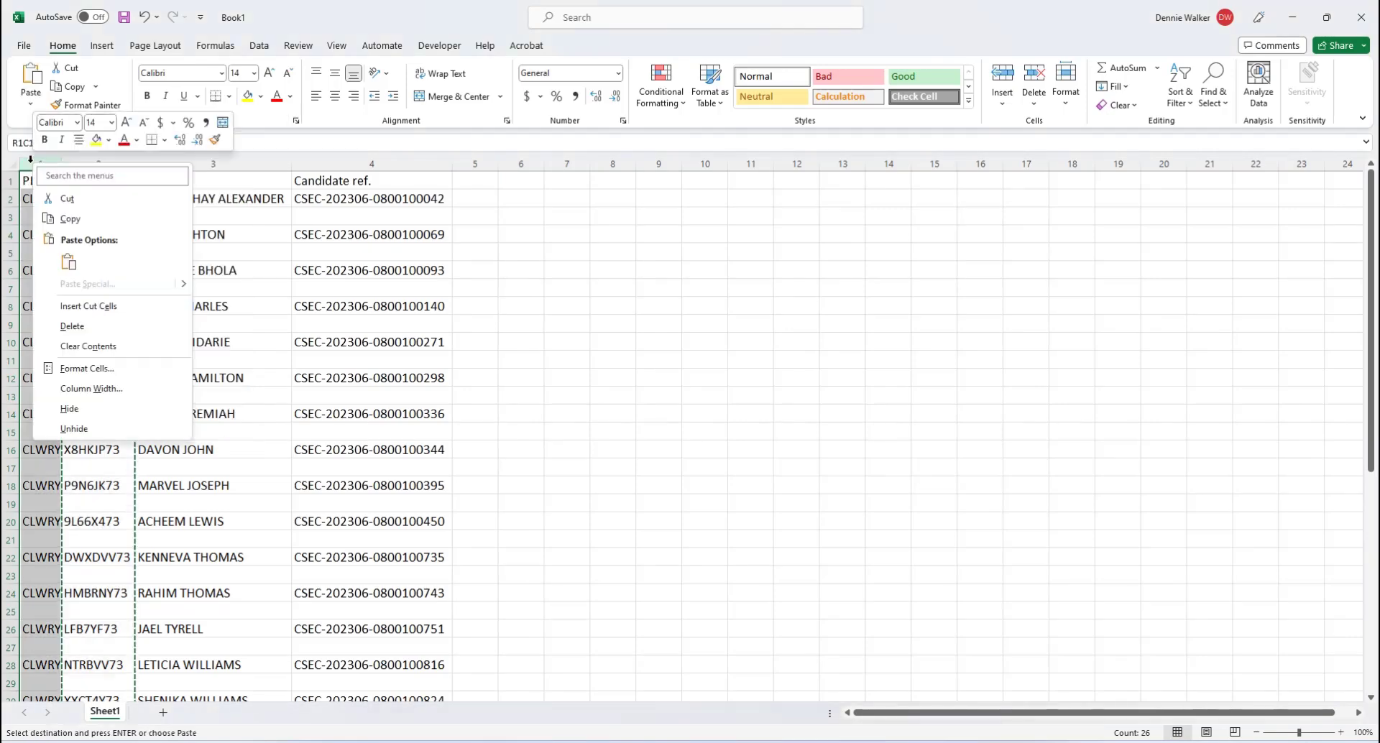
left_click(89, 306)
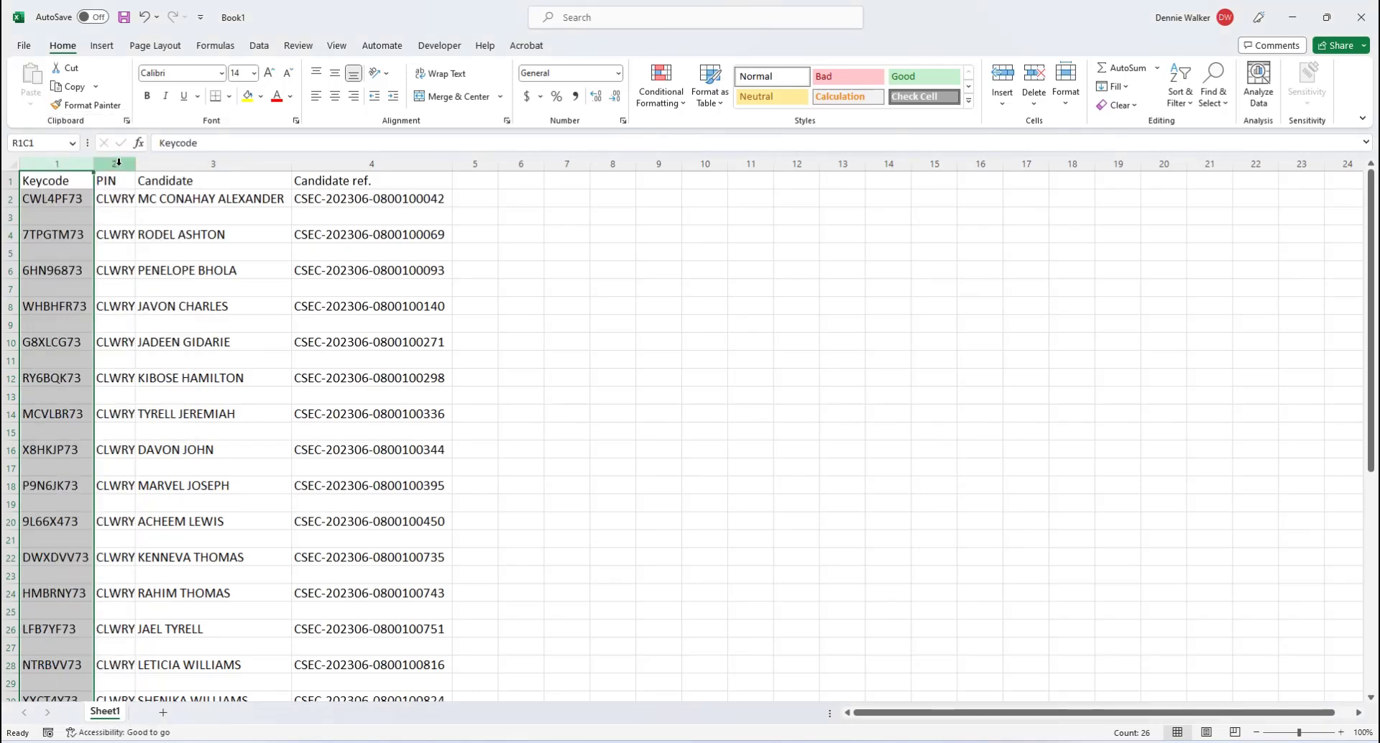
- Move the PIN column after Candidate ref. and fit its width to its contents
left_click(118, 163)
right_click(113, 167)
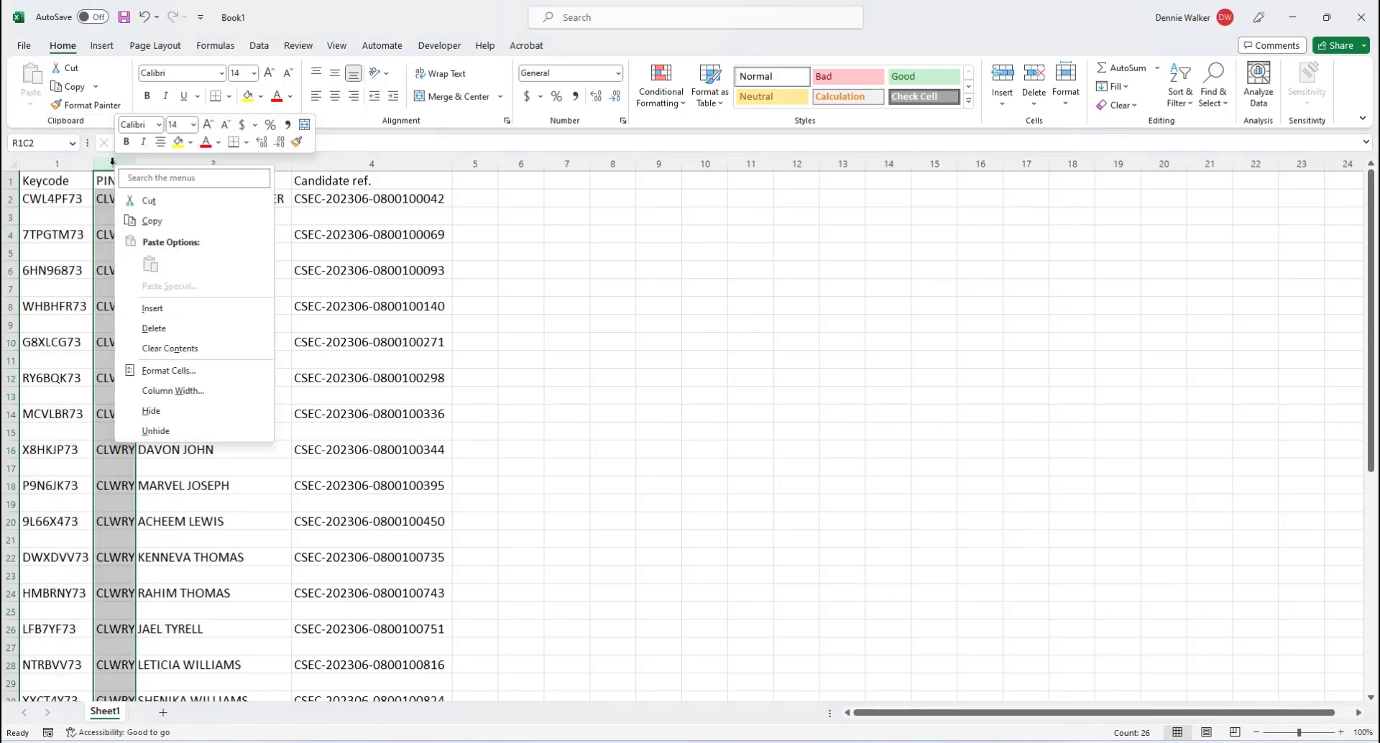
left_click(165, 208)
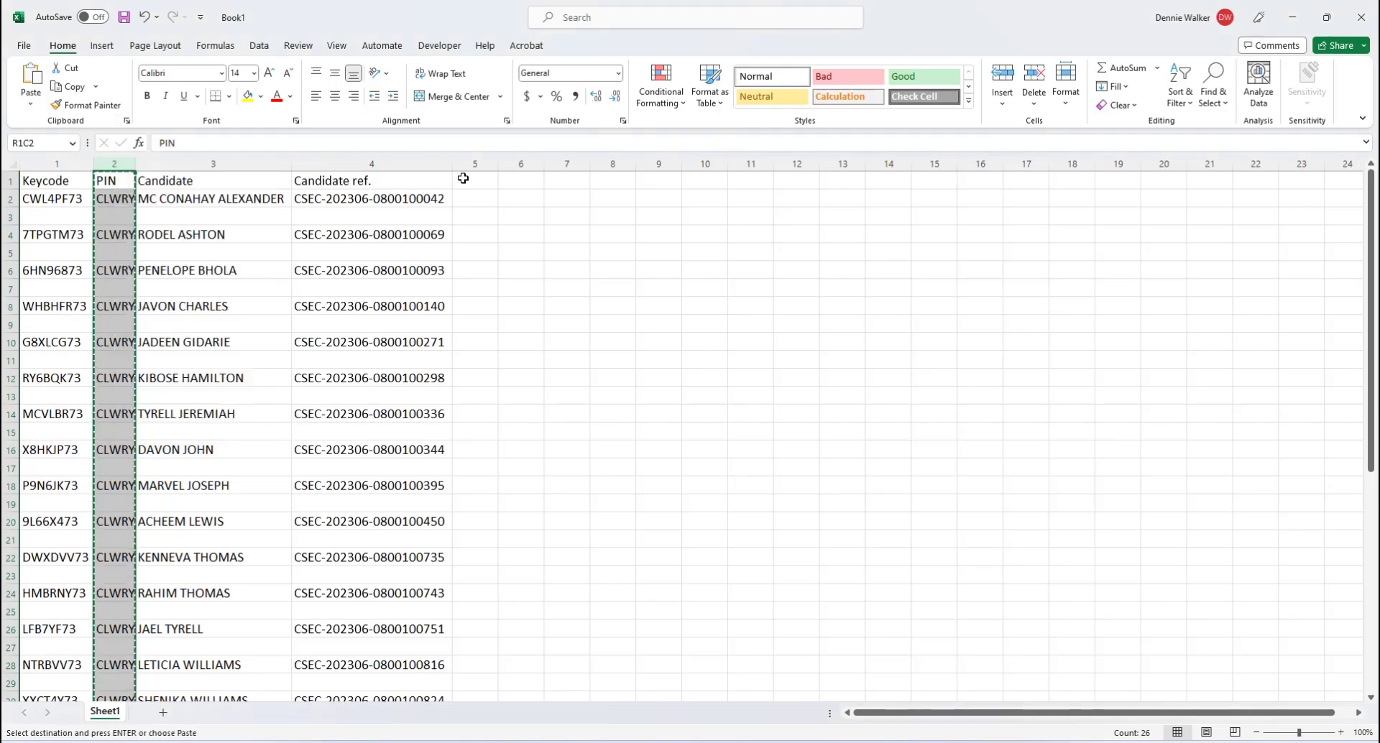
right_click(467, 165)
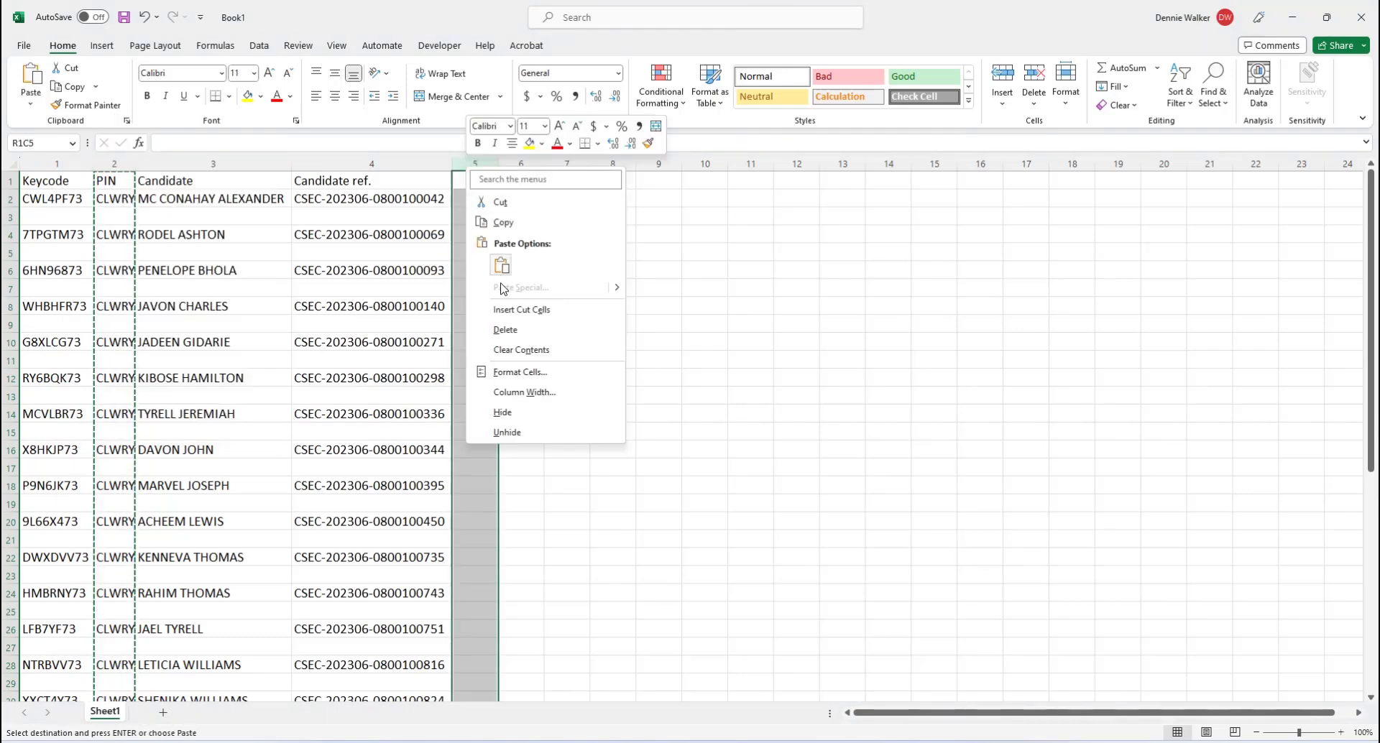
left_click(505, 310)
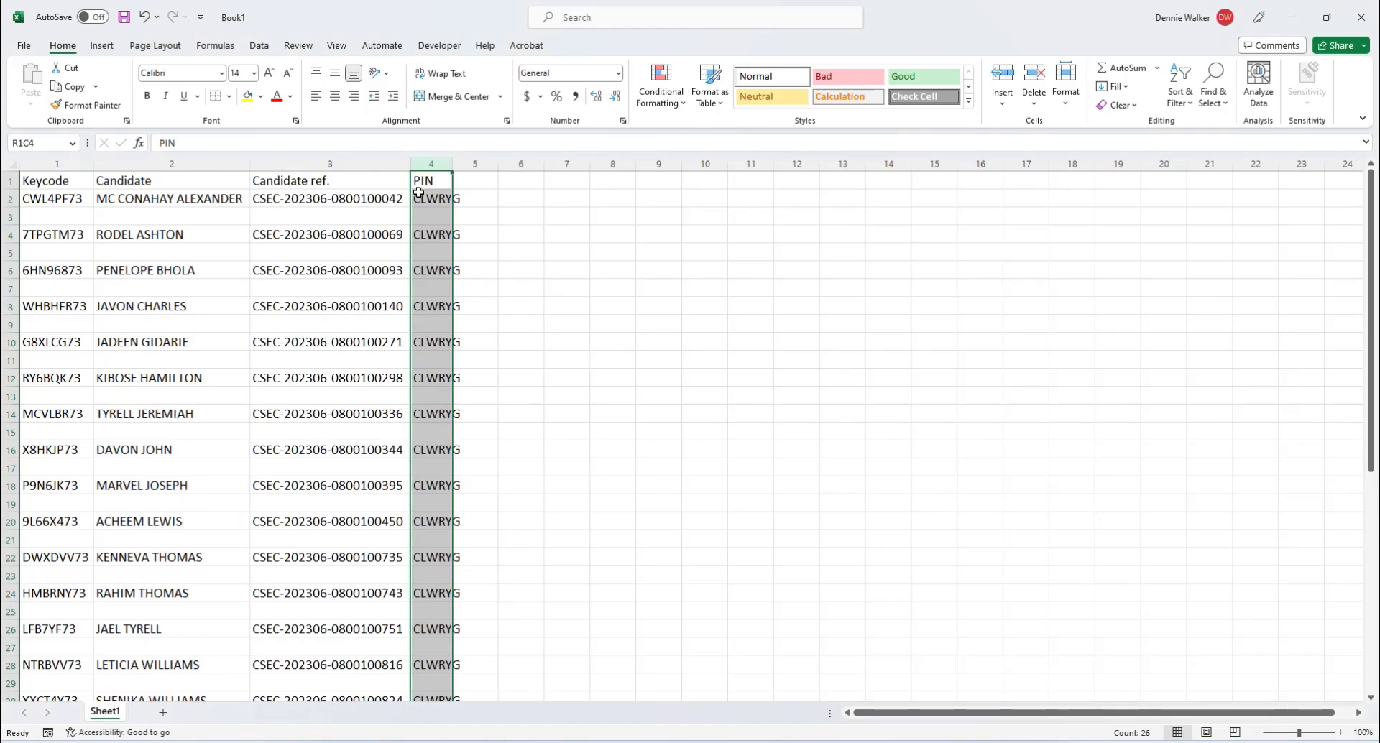
double_click(452, 165)
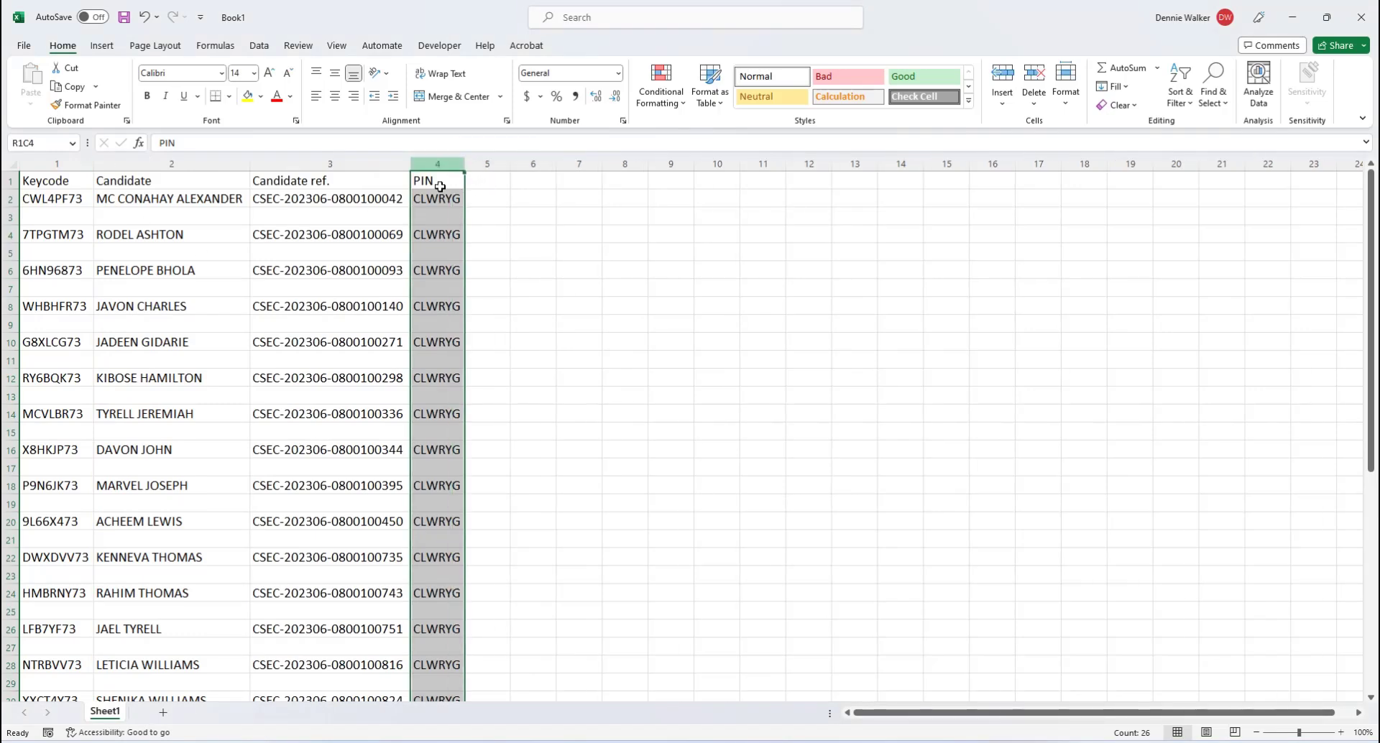